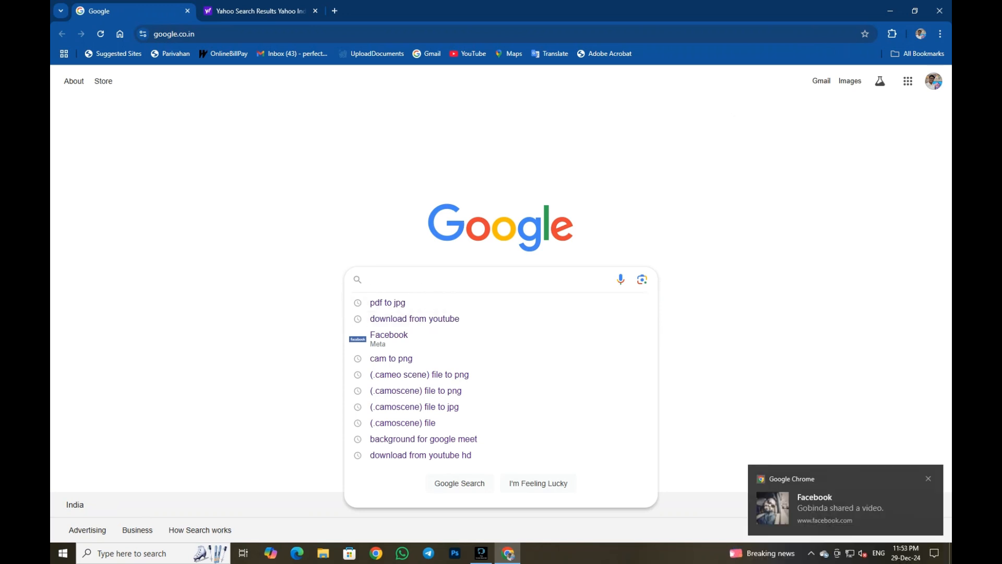
Step: Search Google for modicare and open the official Modicare website
{"action": "type", "text": "mod"}
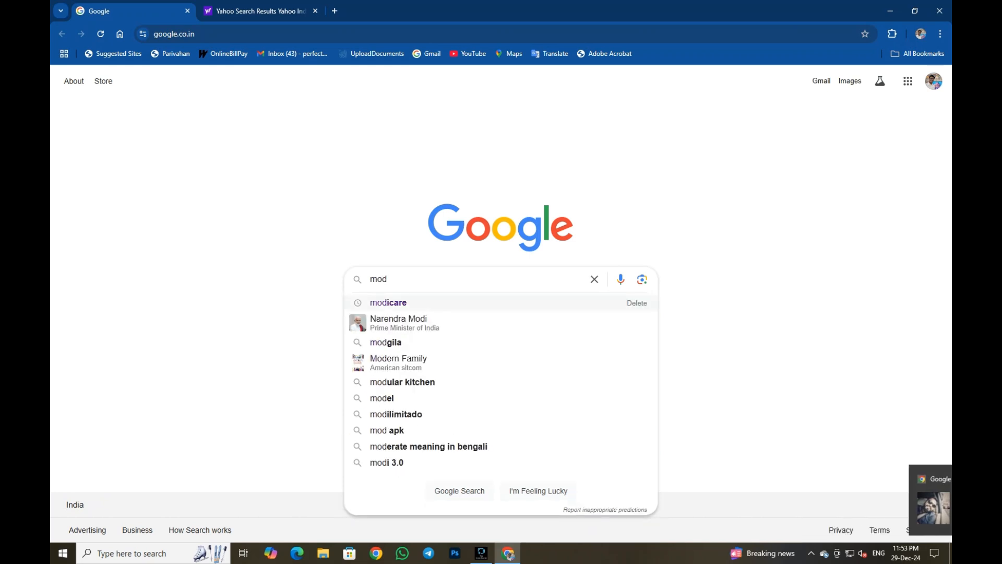
{"action": "left_click", "coordinate": [388, 302]}
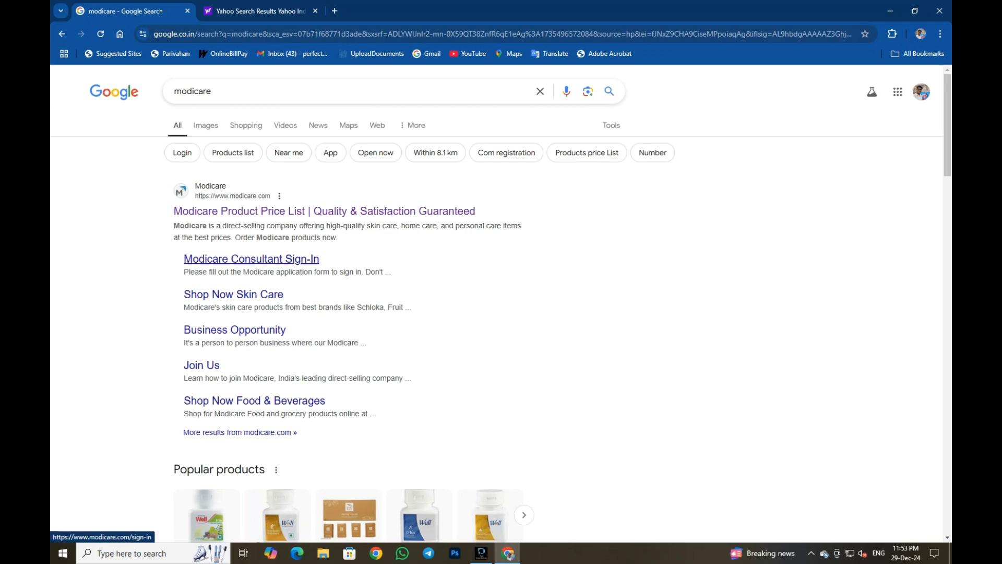
{"action": "left_click", "coordinate": [323, 211]}
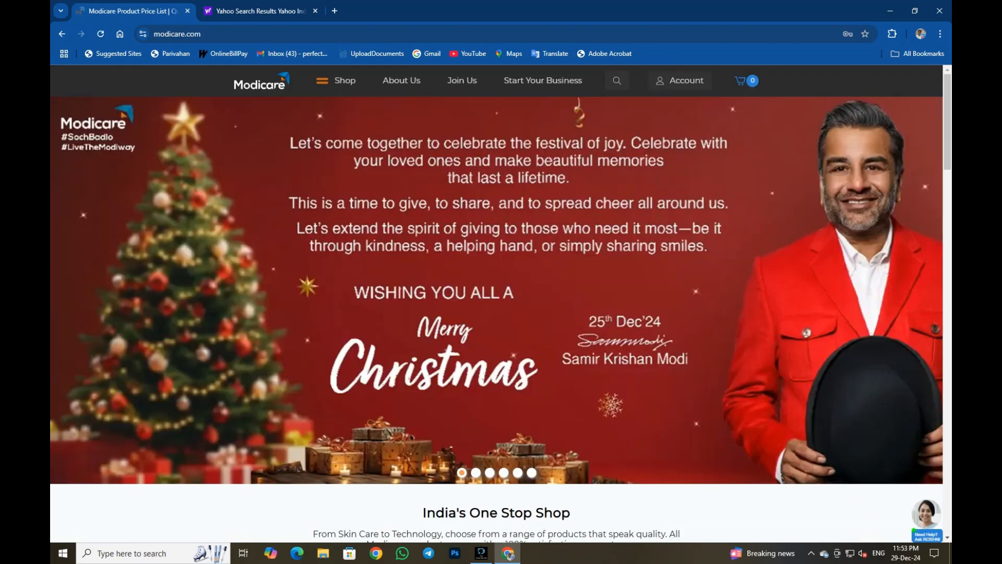
Step: Sign in via Account > Sign in with the consultant's MCA number and password
{"action": "mouse_move", "coordinate": [678, 80]}
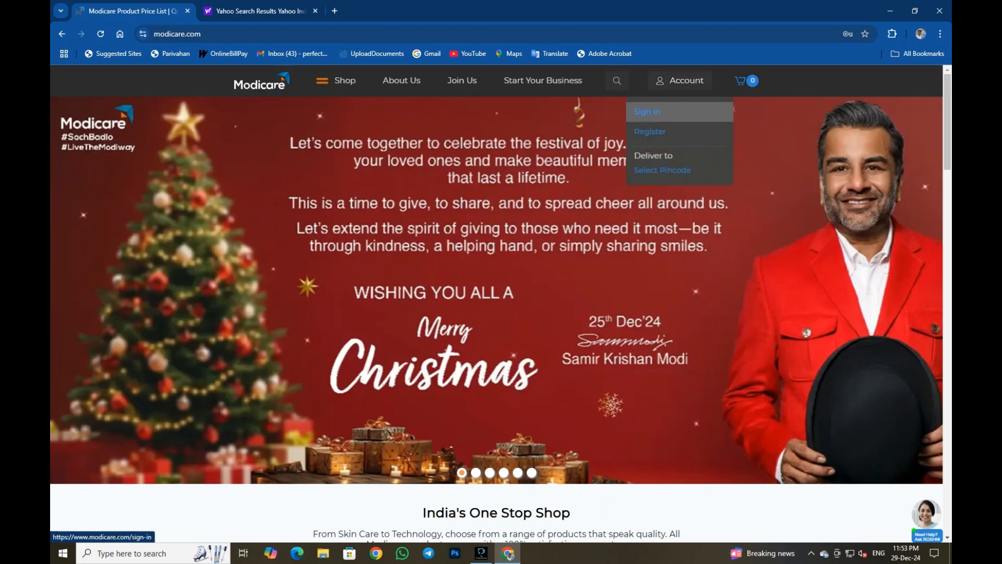
{"action": "left_click", "coordinate": [647, 112]}
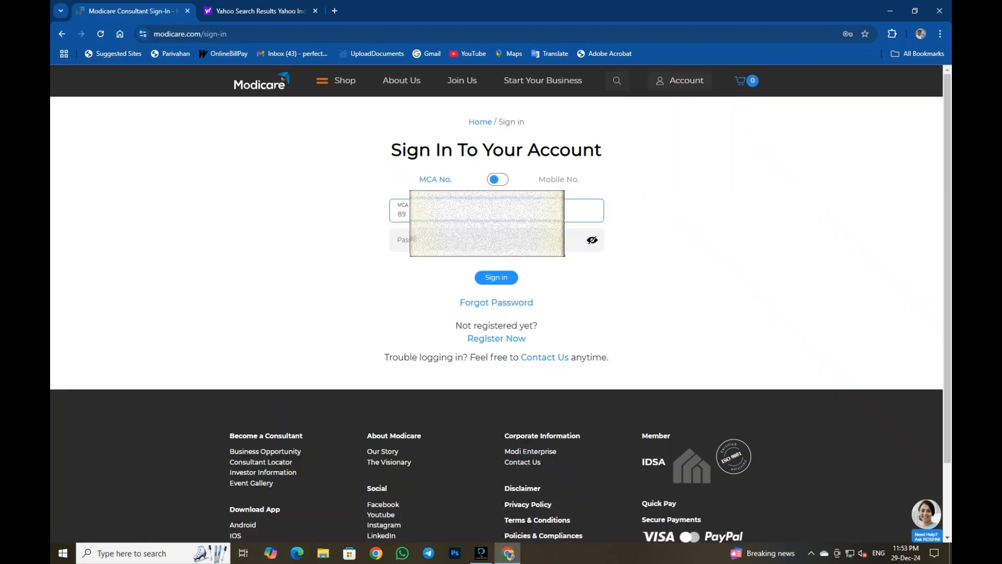
{"action": "type", "text": "8985"}
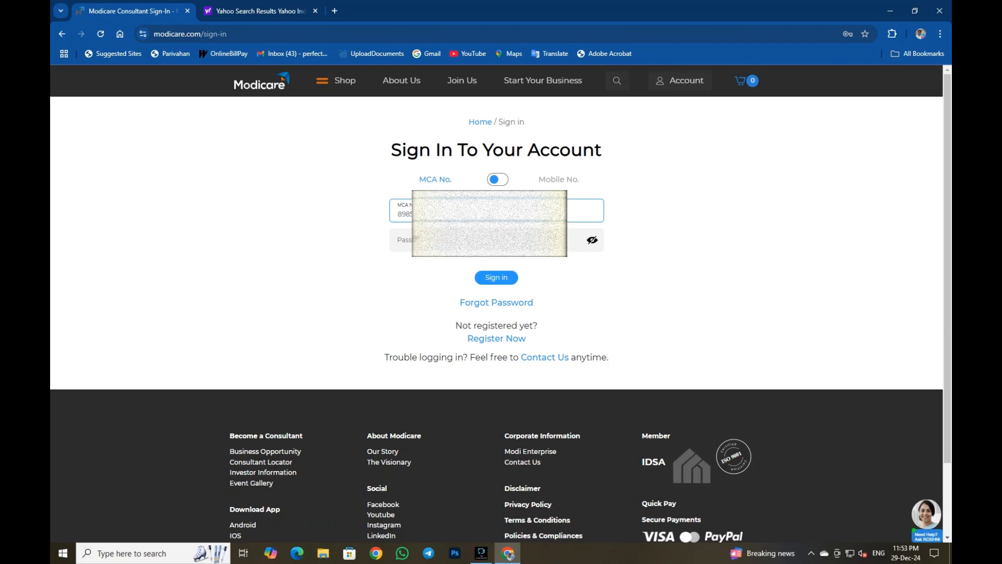
{"action": "key", "text": "Tab"}
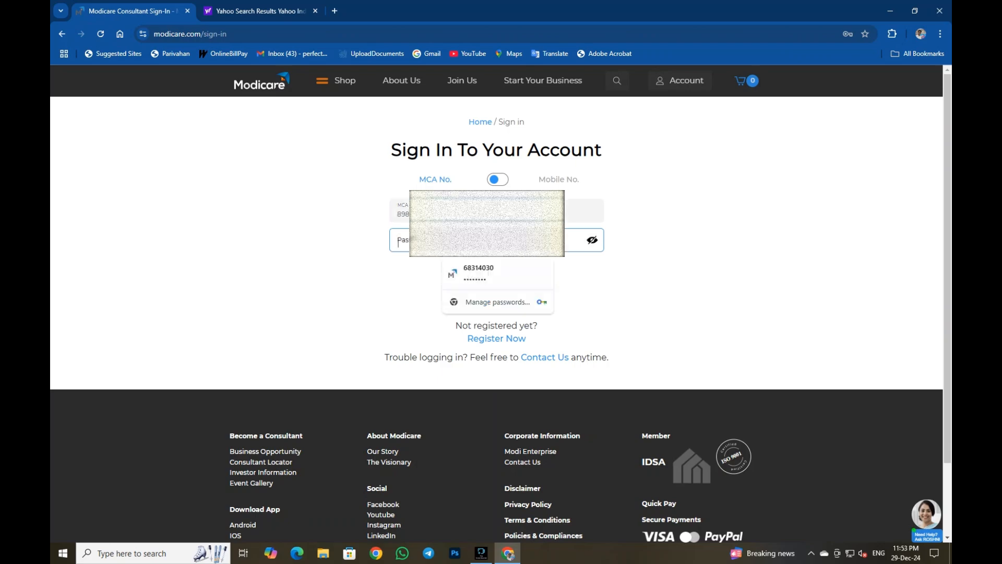
{"action": "type", "text": "••"}
{"action": "key", "text": "Return"}
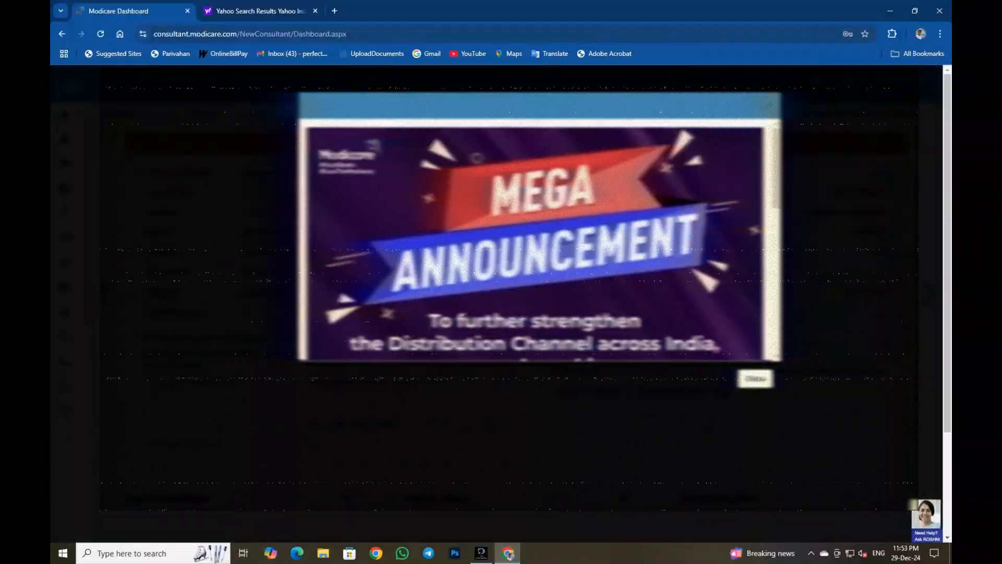
Step: Dismiss the announcement pop-ups, close the Yahoo tab, and open Profile > Download Contract
{"action": "key", "text": "Escape"}
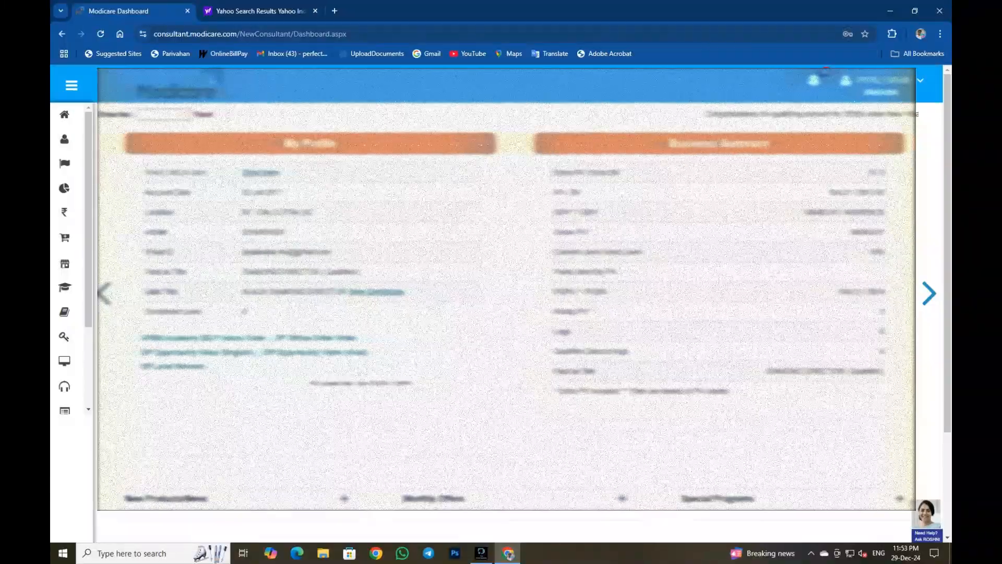
{"action": "left_click", "coordinate": [316, 11]}
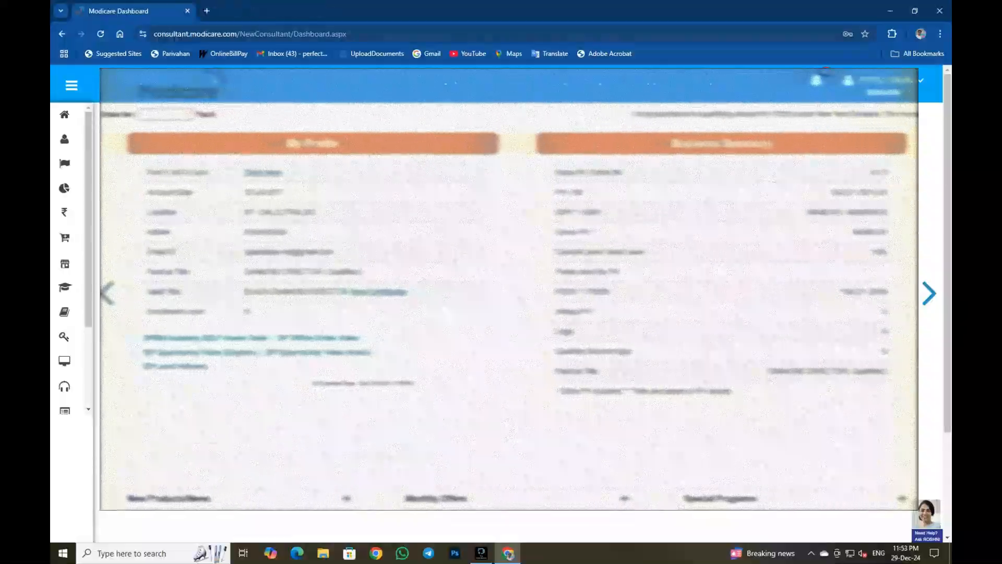
{"action": "left_click", "coordinate": [71, 86]}
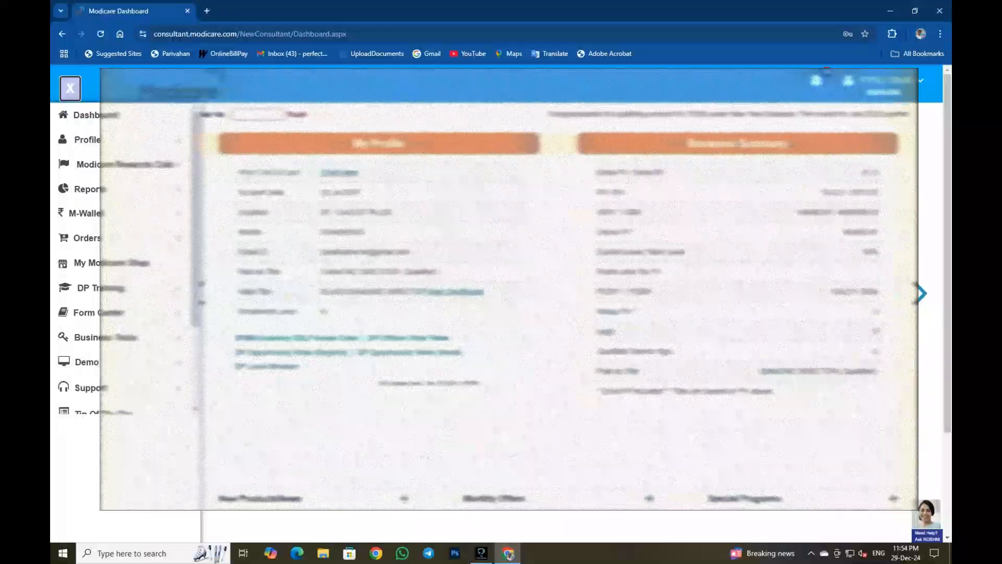
{"action": "left_click", "coordinate": [87, 139]}
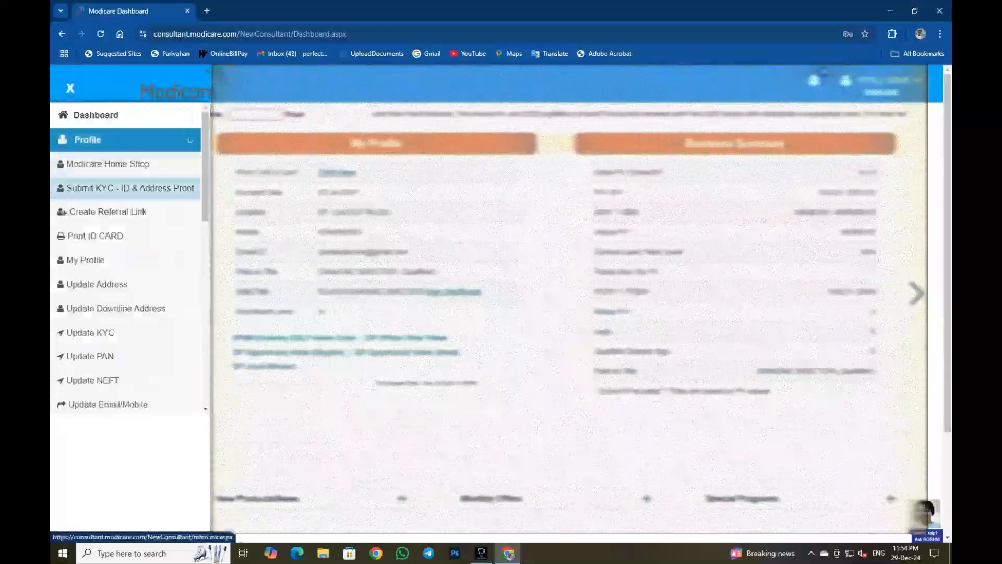
{"action": "scroll", "coordinate": [120, 209], "scroll_direction": "down", "scroll_amount": 3}
{"action": "scroll", "coordinate": [115, 267], "scroll_direction": "down", "scroll_amount": 1}
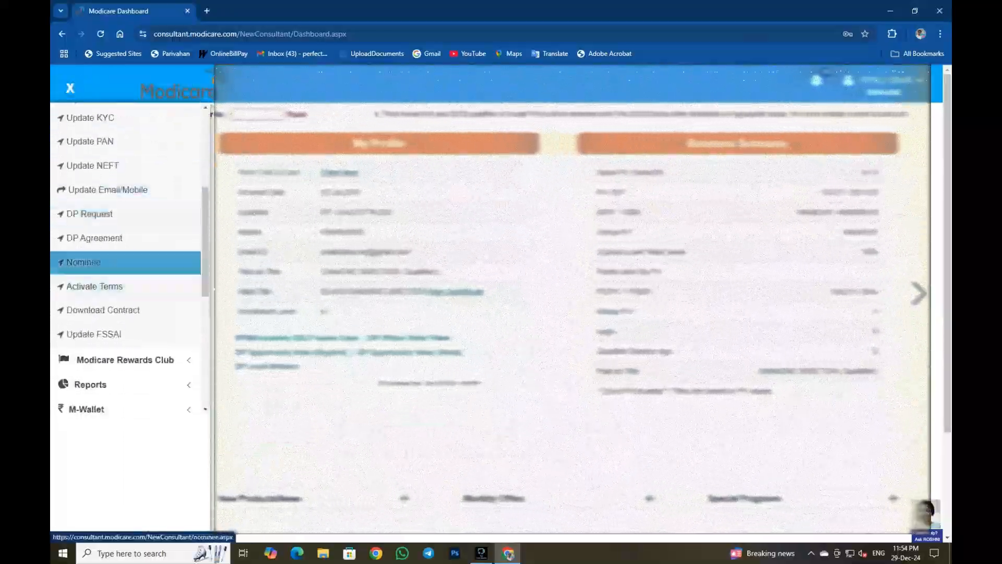
{"action": "left_click", "coordinate": [105, 310]}
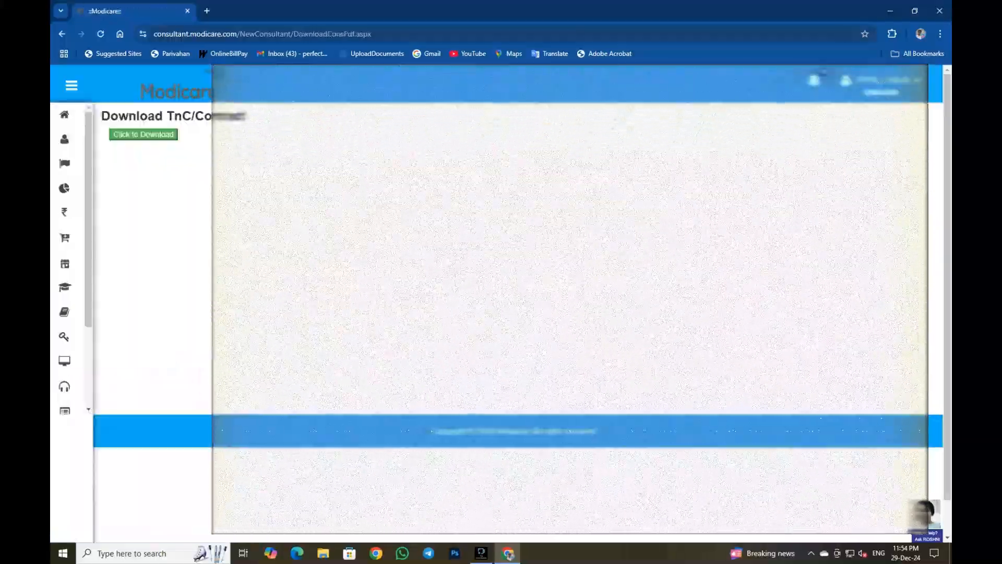
Step: Download the consultant contract PDF, scroll through it in Chrome, then close its tab
{"action": "left_click", "coordinate": [144, 135]}
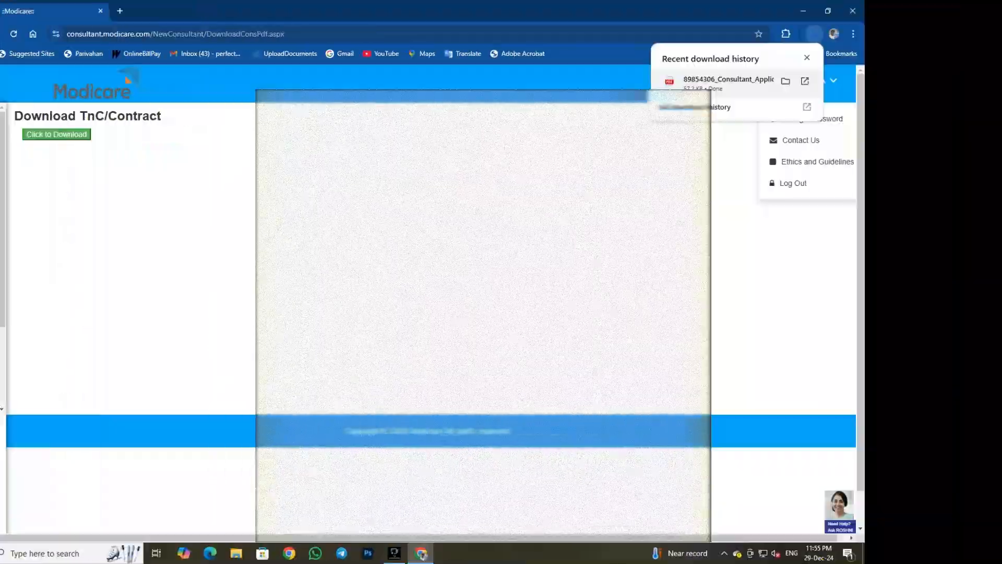
{"action": "left_click", "coordinate": [722, 81]}
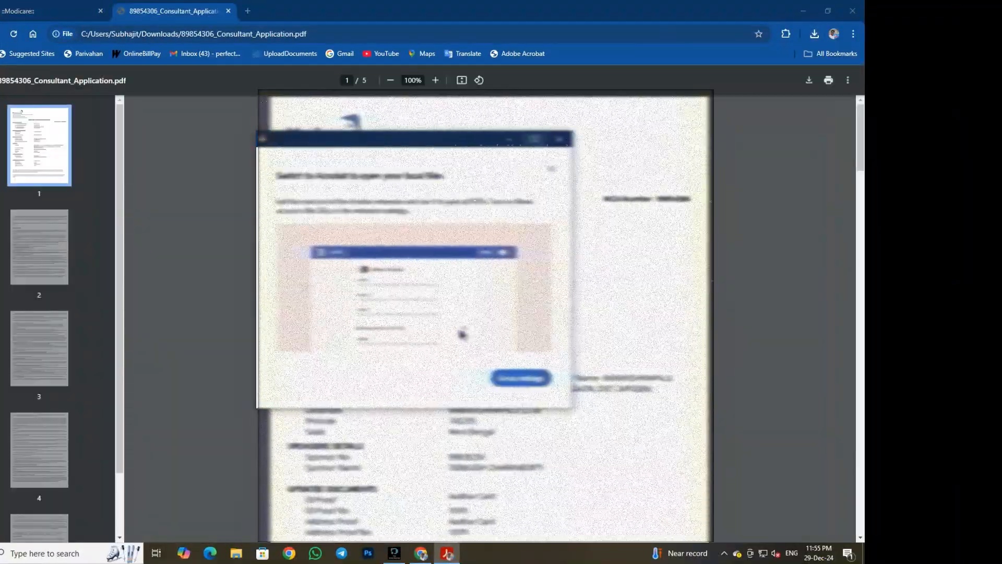
{"action": "left_click", "coordinate": [560, 139]}
{"action": "scroll", "coordinate": [485, 318], "scroll_direction": "down", "scroll_amount": 3}
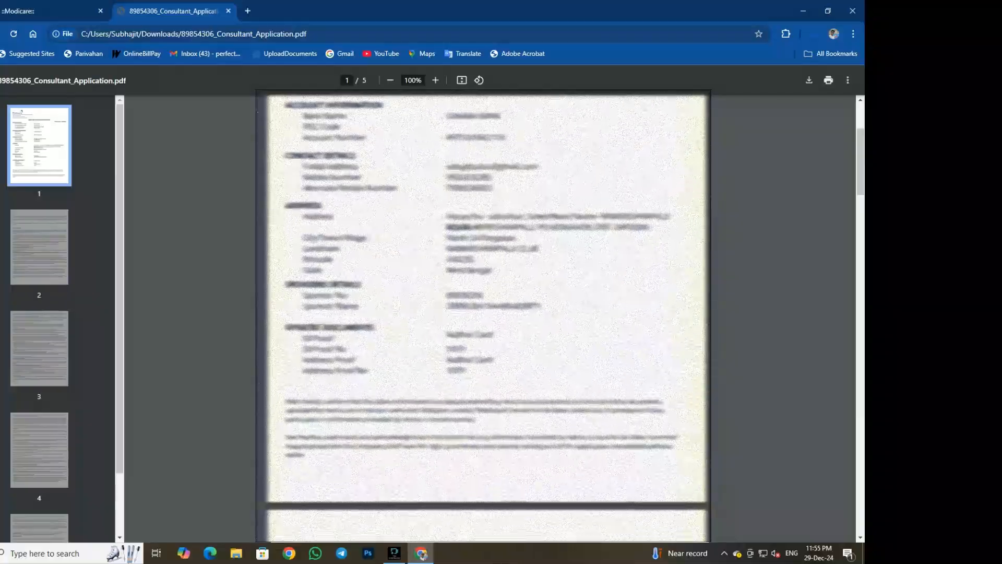
{"action": "scroll", "coordinate": [485, 319], "scroll_direction": "down", "scroll_amount": 12}
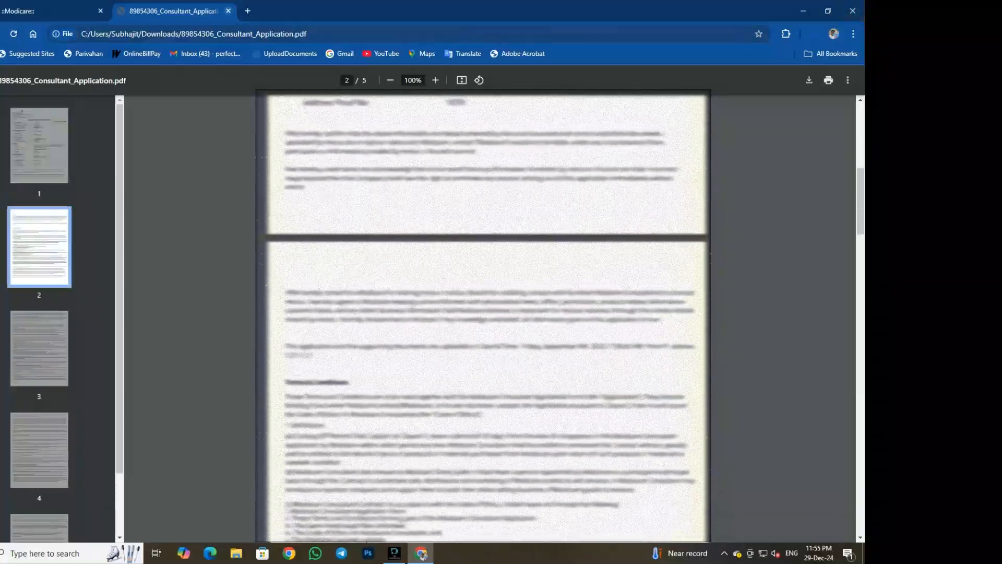
{"action": "left_click", "coordinate": [228, 11]}
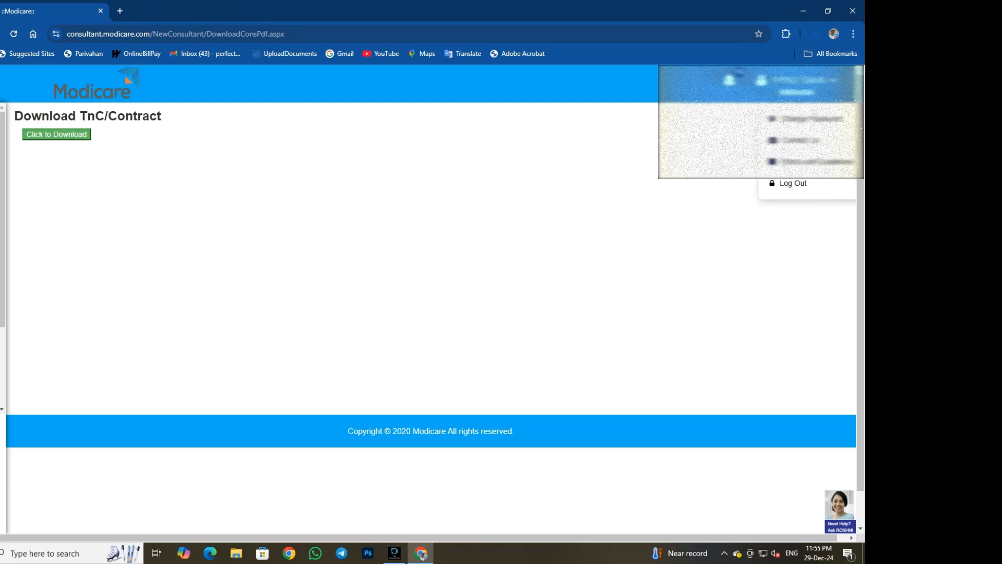
Step: Log out of Modicare and reach the FoSCoS eligibility page through a new-tab search
{"action": "left_click", "coordinate": [793, 183]}
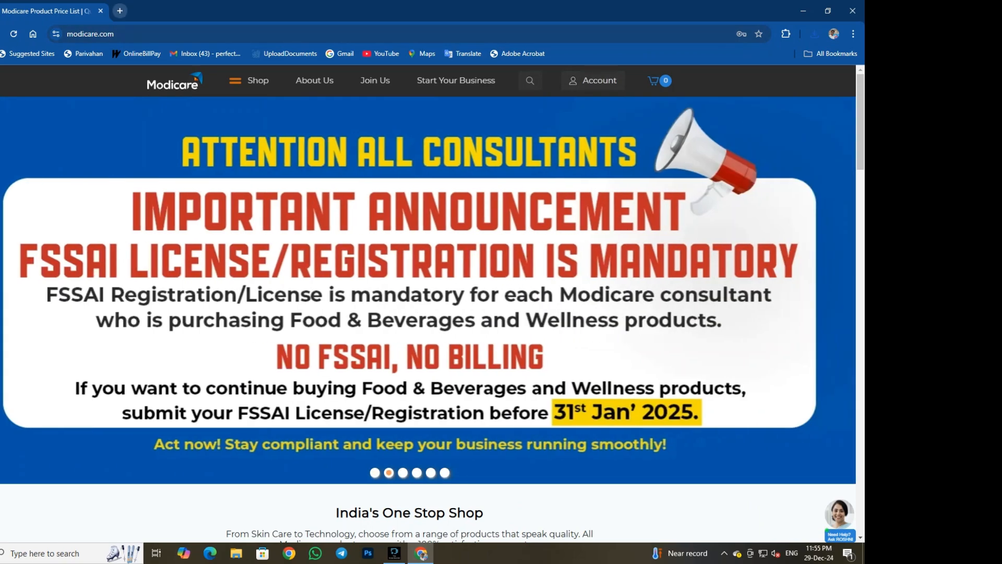
{"action": "left_click", "coordinate": [120, 10]}
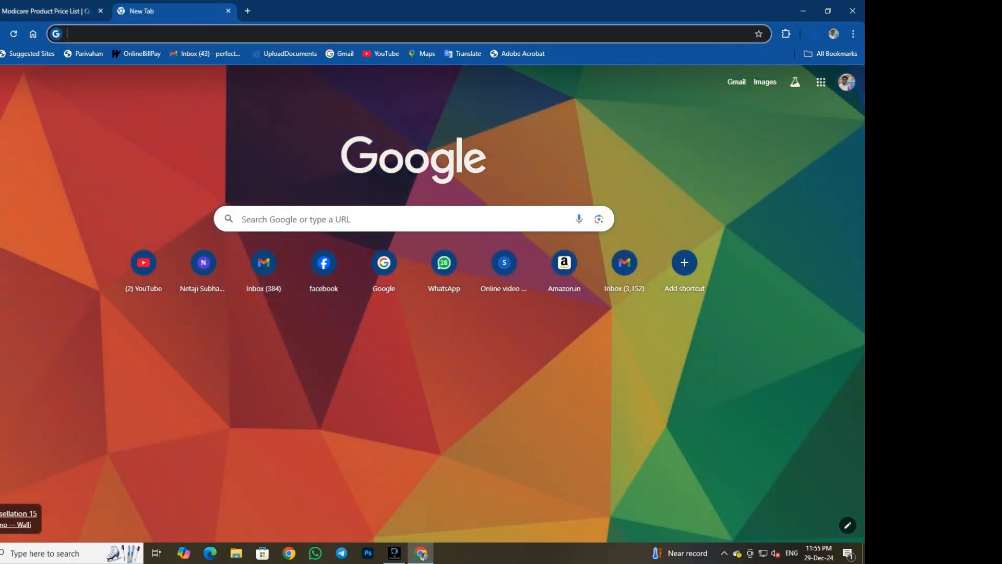
{"action": "left_click", "coordinate": [360, 219]}
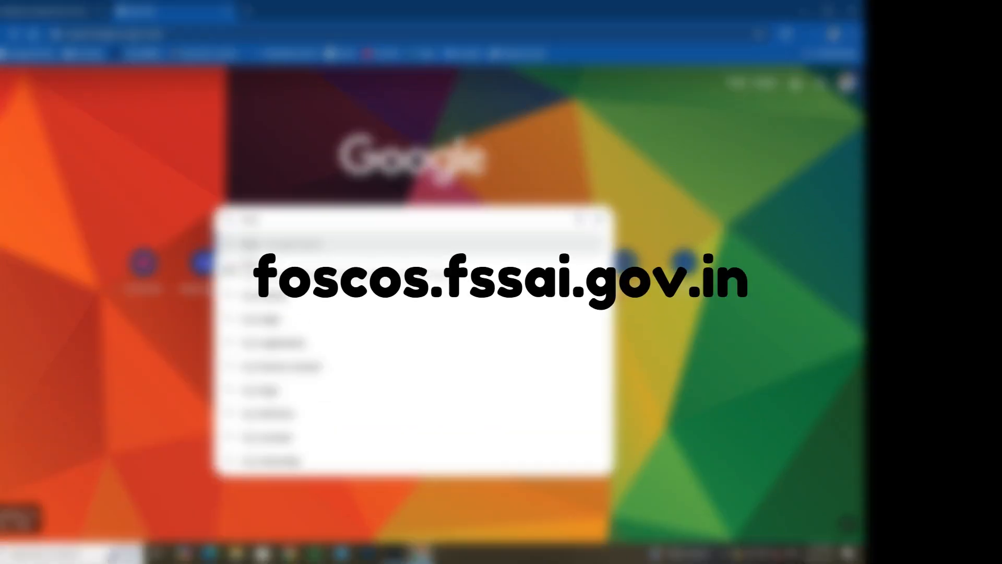
{"action": "left_click", "coordinate": [313, 343]}
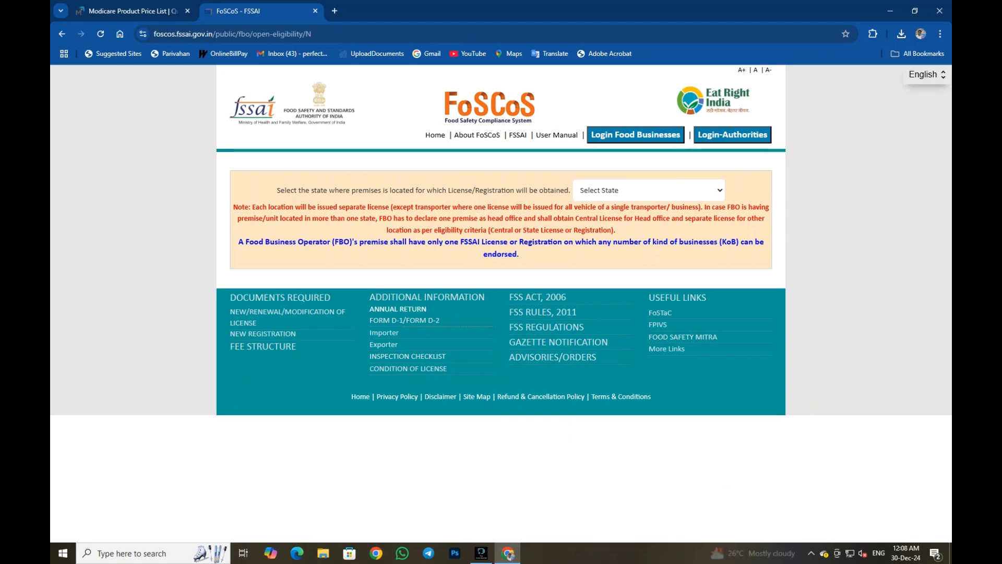
Step: Select West Bengal as the state of the premises
{"action": "left_click", "coordinate": [648, 191]}
{"action": "key", "text": "Down"}
{"action": "key", "text": "Down"}
{"action": "key", "text": "Down"}
{"action": "key", "text": "Down"}
{"action": "key", "text": "Down"}
{"action": "key", "text": "Down"}
{"action": "key", "text": "Down"}
{"action": "key", "text": "Down"}
{"action": "key", "text": "Down"}
{"action": "key", "text": "Down"}
{"action": "key", "text": "Down"}
{"action": "key", "text": "Down"}
{"action": "key", "text": "Down"}
{"action": "key", "text": "Down"}
{"action": "key", "text": "Down"}
{"action": "key", "text": "Down"}
{"action": "key", "text": "Down"}
{"action": "key", "text": "Down"}
{"action": "key", "text": "Down"}
{"action": "key", "text": "Down"}
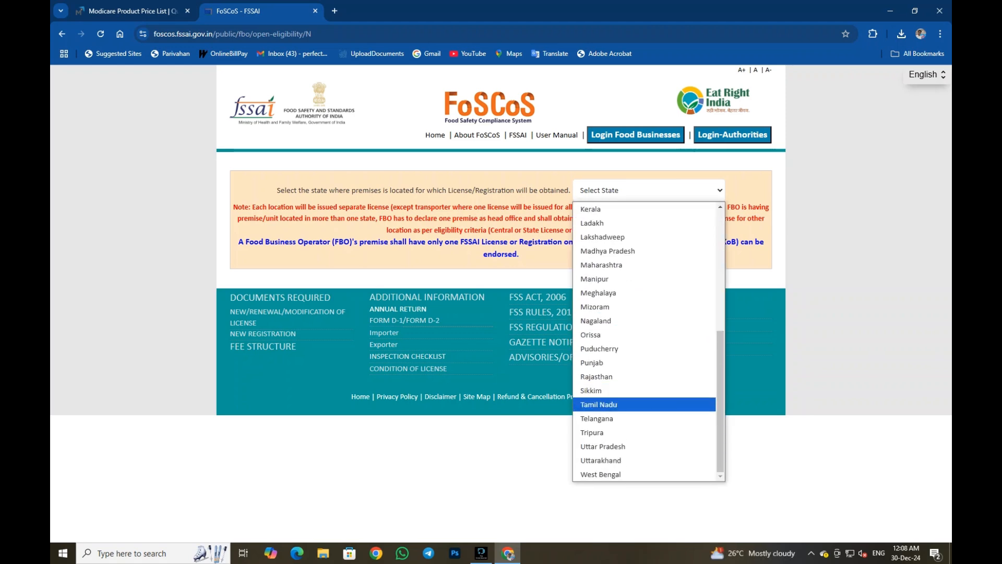
{"action": "key", "text": "Return"}
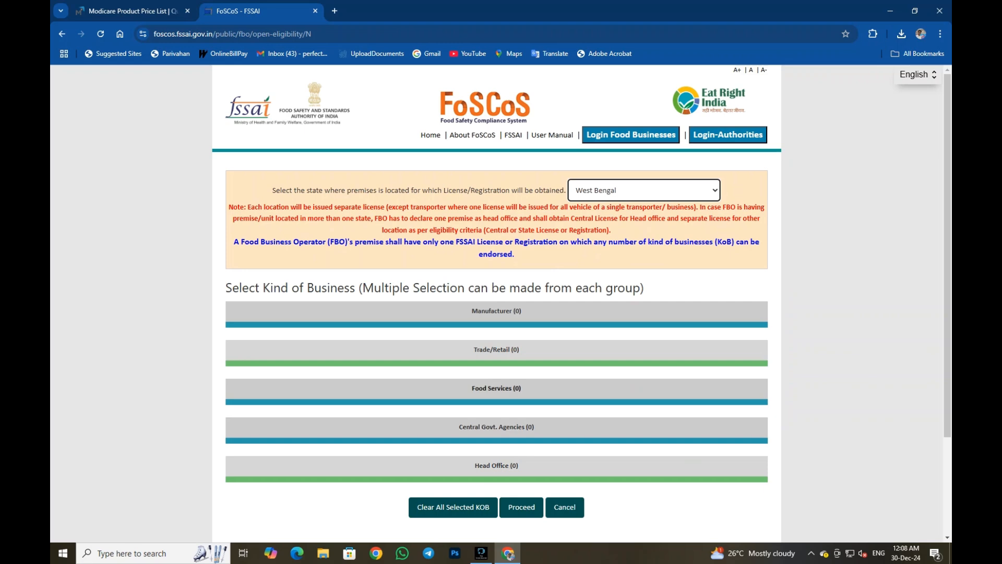
Step: Choose Trade/Retail – Direct Seller with turnover up to 12 lakhs and proceed to Registration
{"action": "left_click", "coordinate": [496, 350]}
{"action": "scroll", "coordinate": [497, 302], "scroll_direction": "down", "scroll_amount": 4}
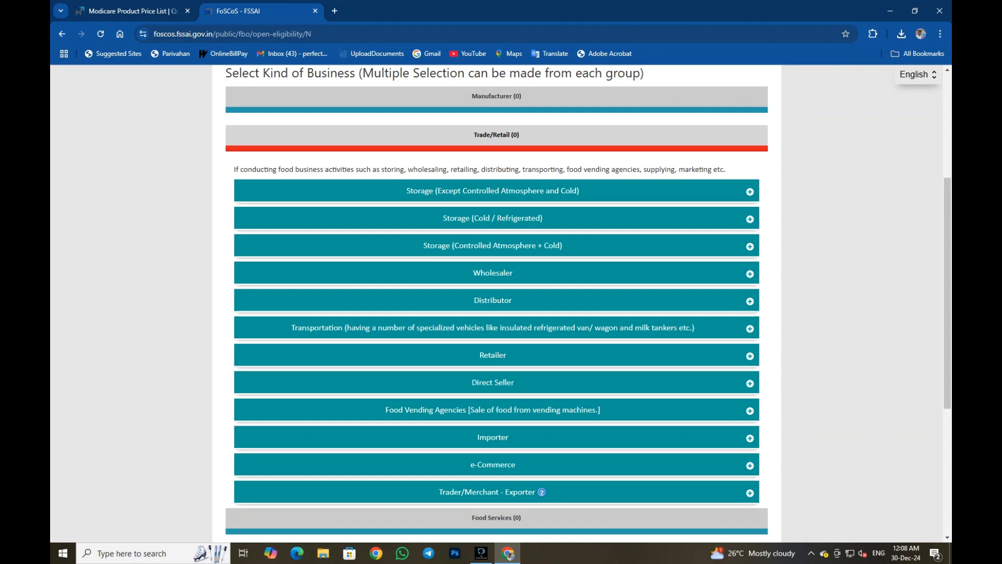
{"action": "left_click", "coordinate": [492, 382]}
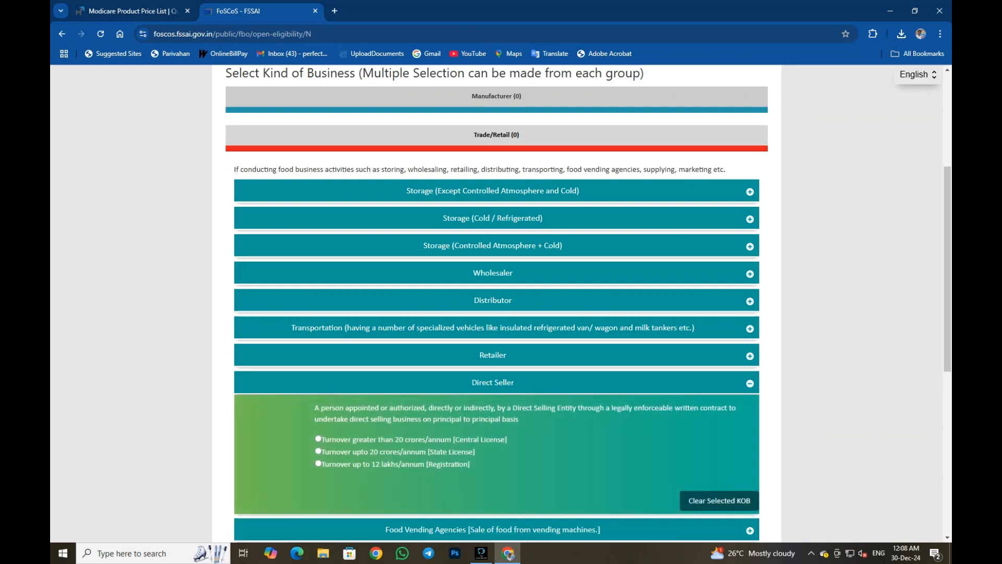
{"action": "left_click", "coordinate": [318, 463]}
{"action": "scroll", "coordinate": [496, 313], "scroll_direction": "down", "scroll_amount": 3}
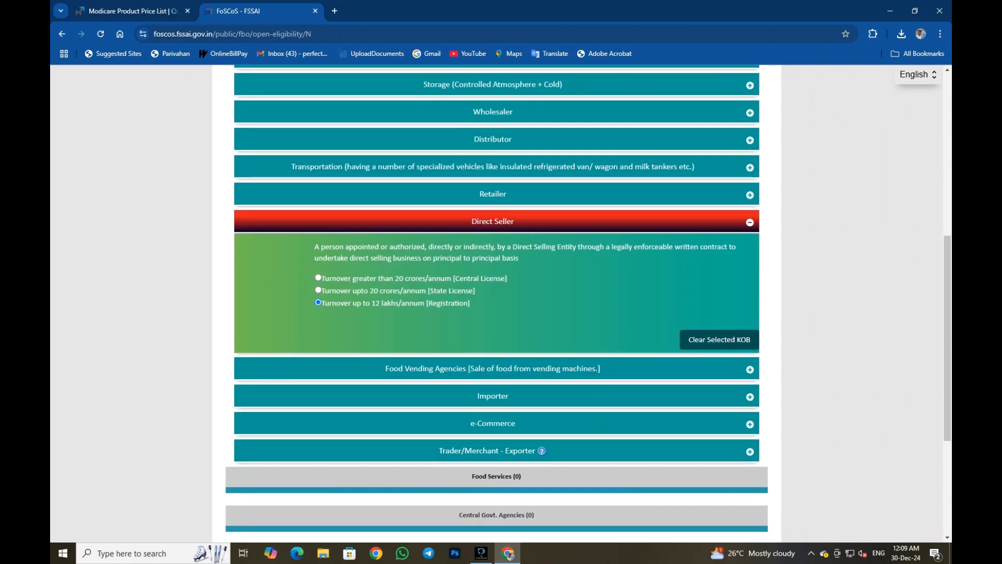
{"action": "scroll", "coordinate": [496, 313], "scroll_direction": "down", "scroll_amount": 3}
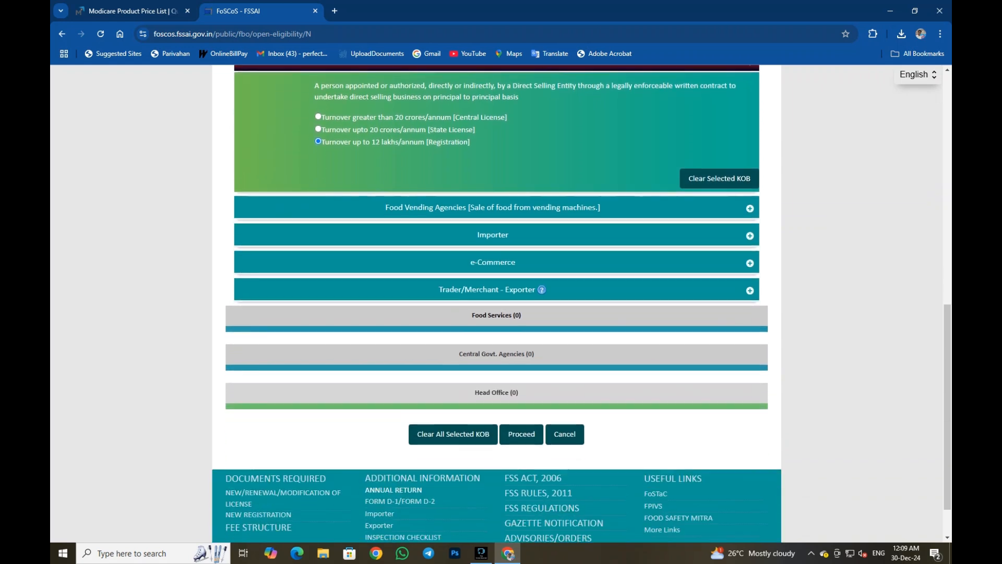
{"action": "left_click", "coordinate": [522, 434]}
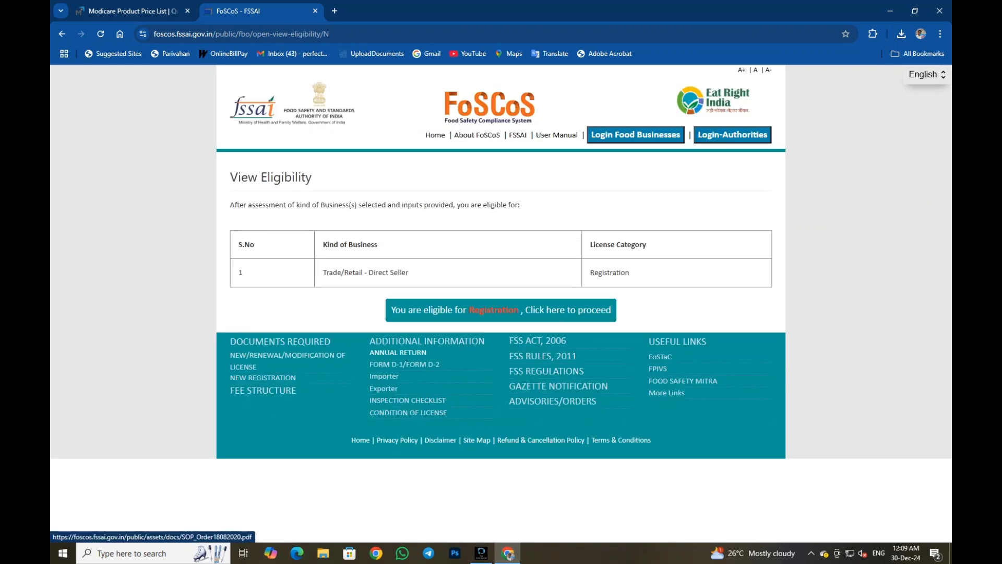
{"action": "left_click", "coordinate": [493, 311]}
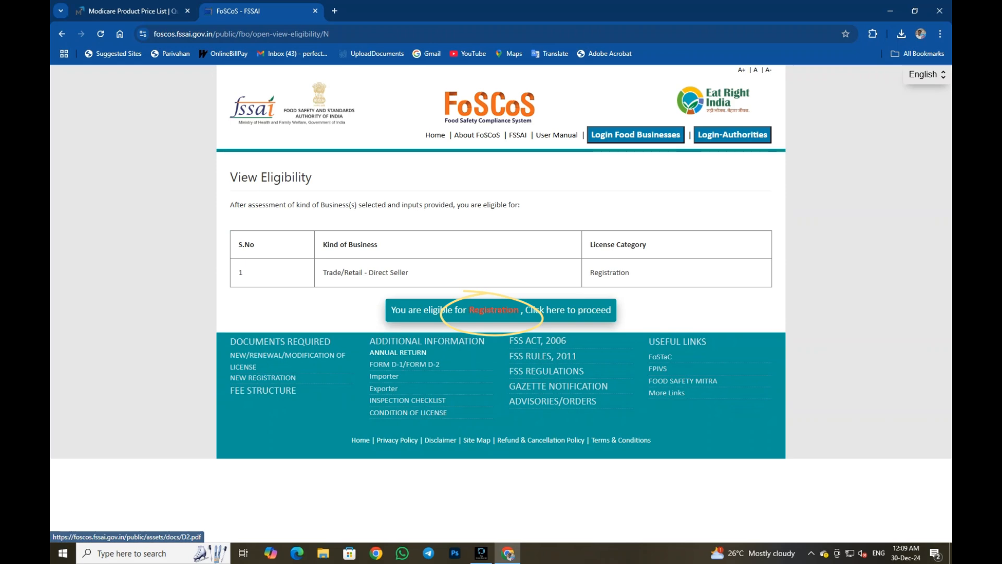
{"action": "scroll", "coordinate": [492, 313], "scroll_direction": "down", "scroll_amount": 1}
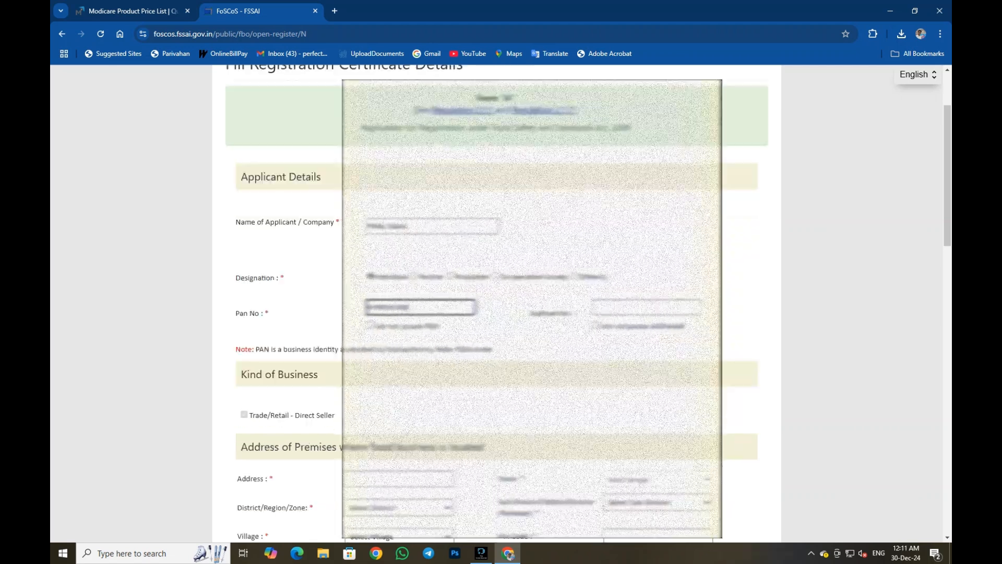
Step: Open the Pan Details popup and enter the PAN holder's name
{"action": "left_click", "coordinate": [646, 307]}
{"action": "left_click", "coordinate": [493, 181]}
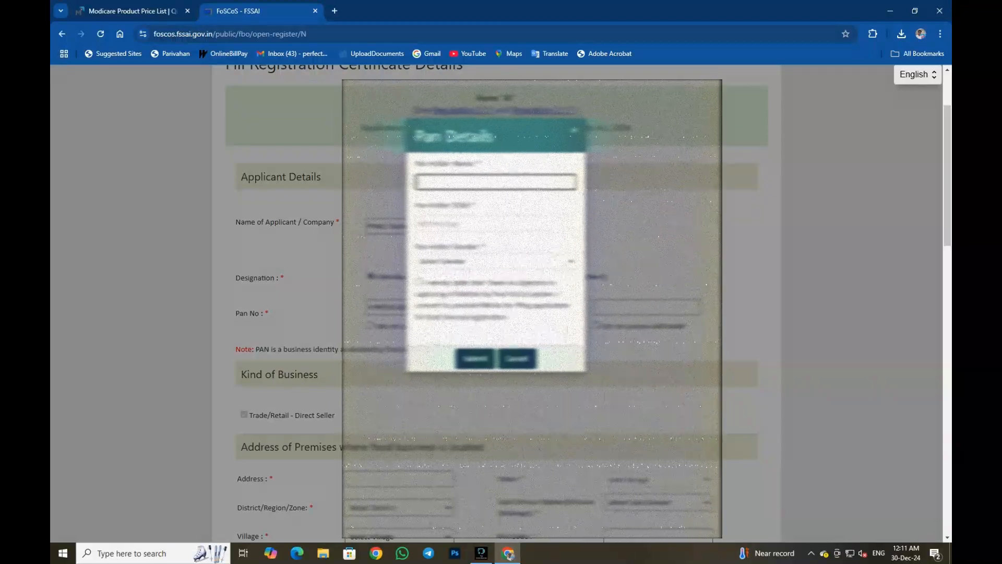
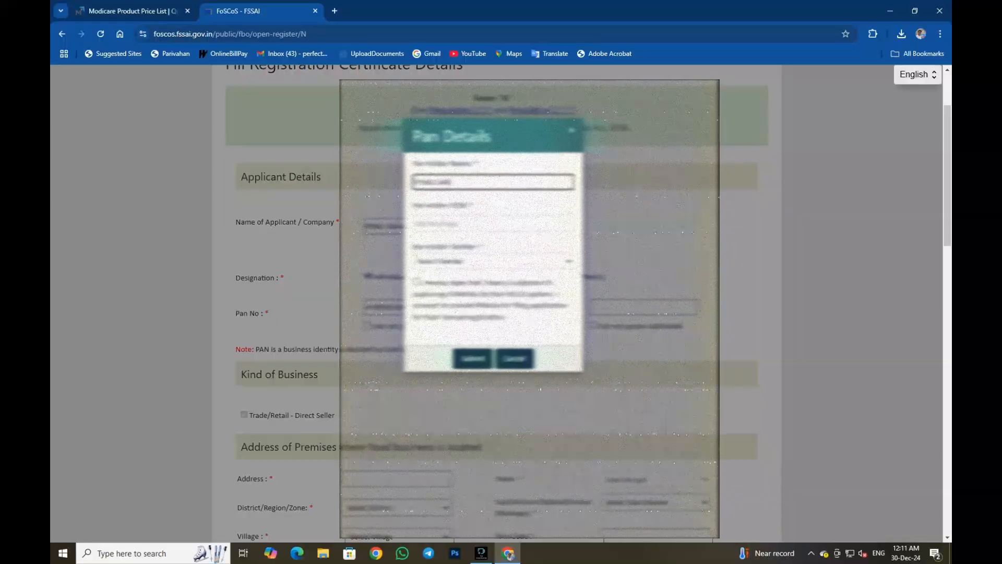
{"action": "left_click", "coordinate": [494, 223]}
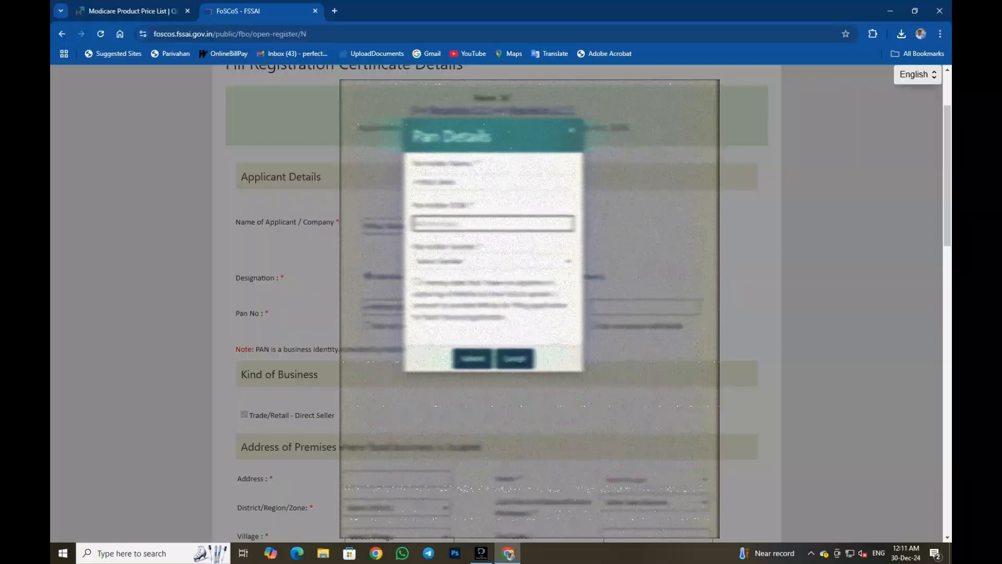
Step: Pick the holder's date of birth in the calendar and submit the PAN details
{"action": "left_click", "coordinate": [516, 224]}
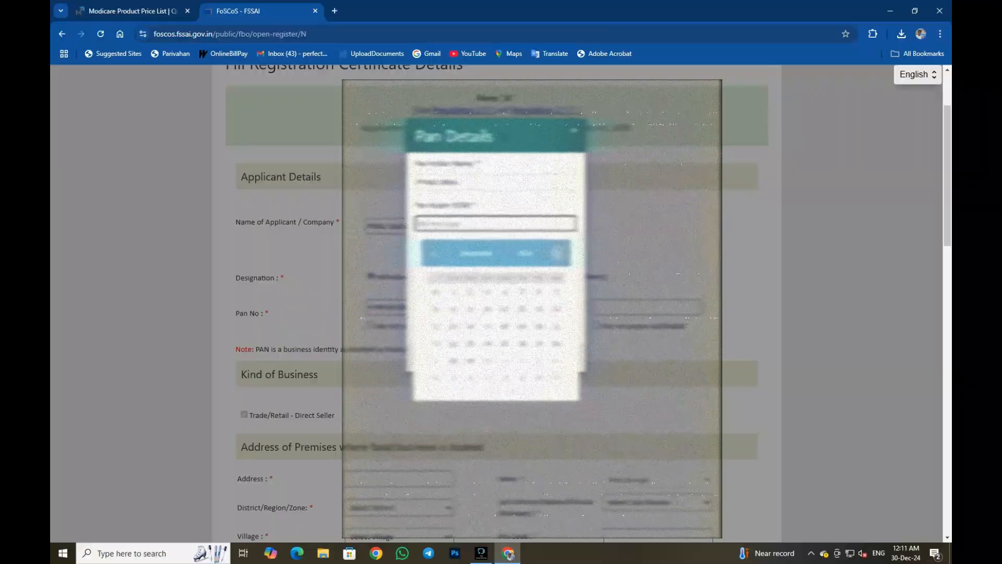
{"action": "left_click", "coordinate": [483, 254]}
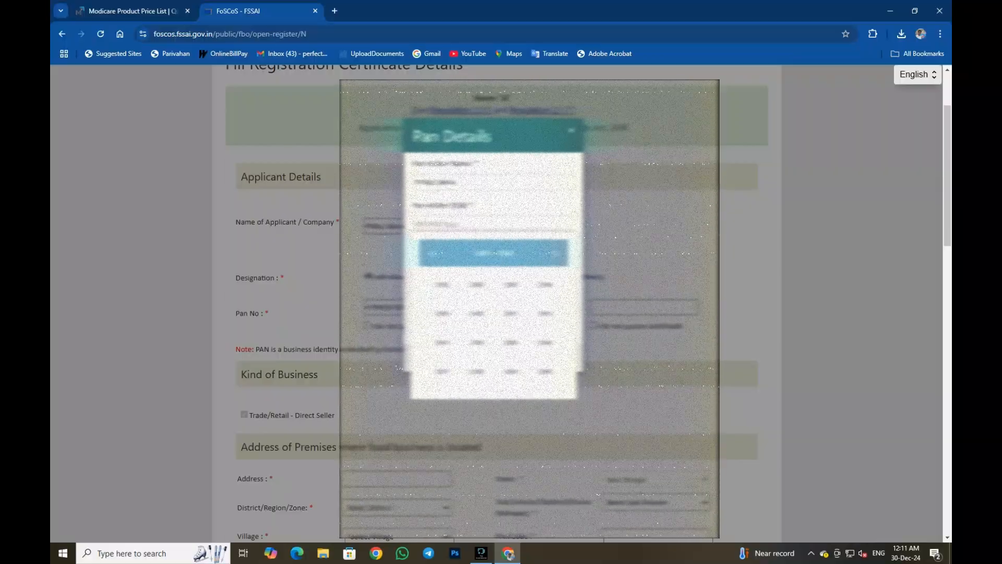
{"action": "left_click", "coordinate": [481, 553]}
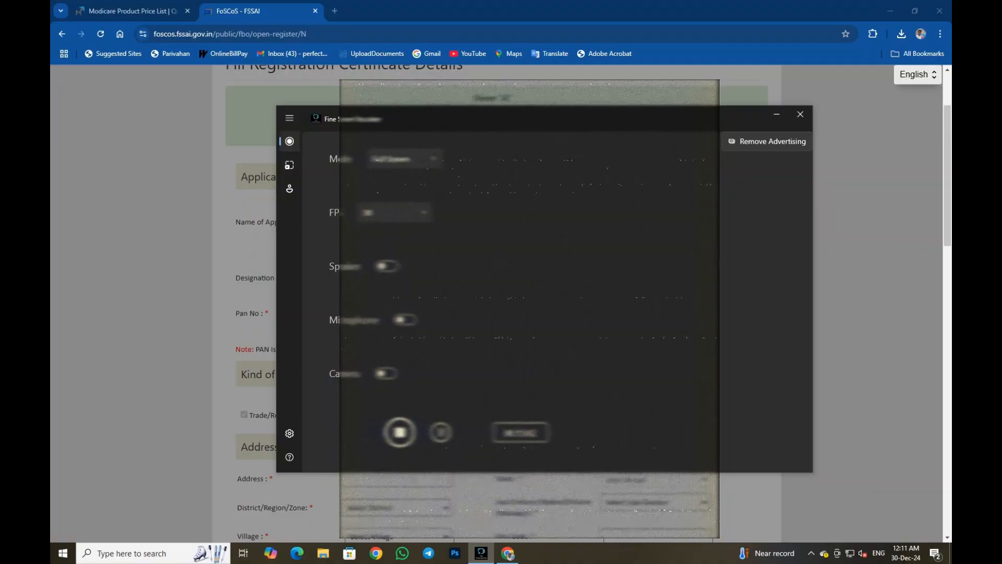
{"action": "left_click", "coordinate": [776, 114]}
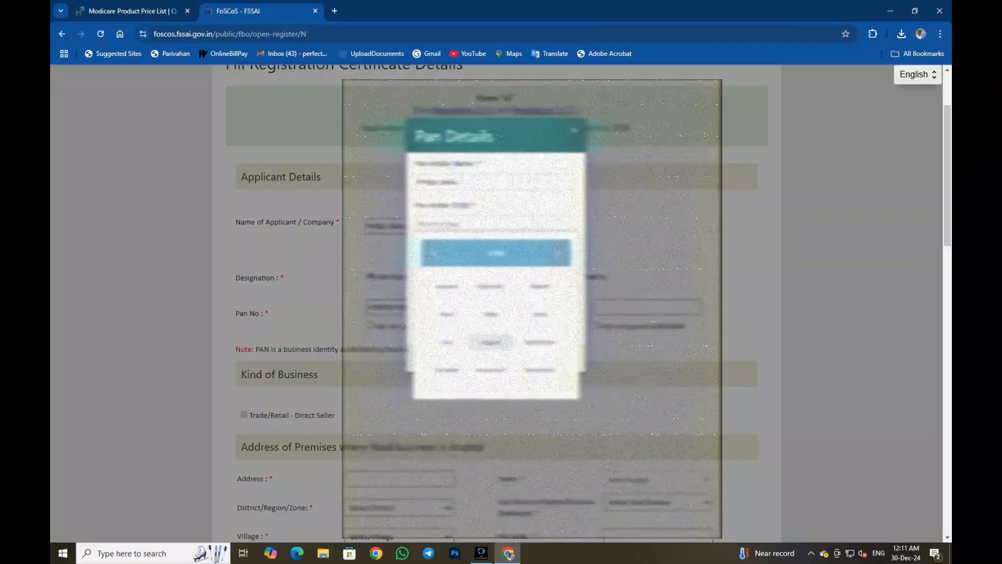
{"action": "left_click", "coordinate": [449, 312]}
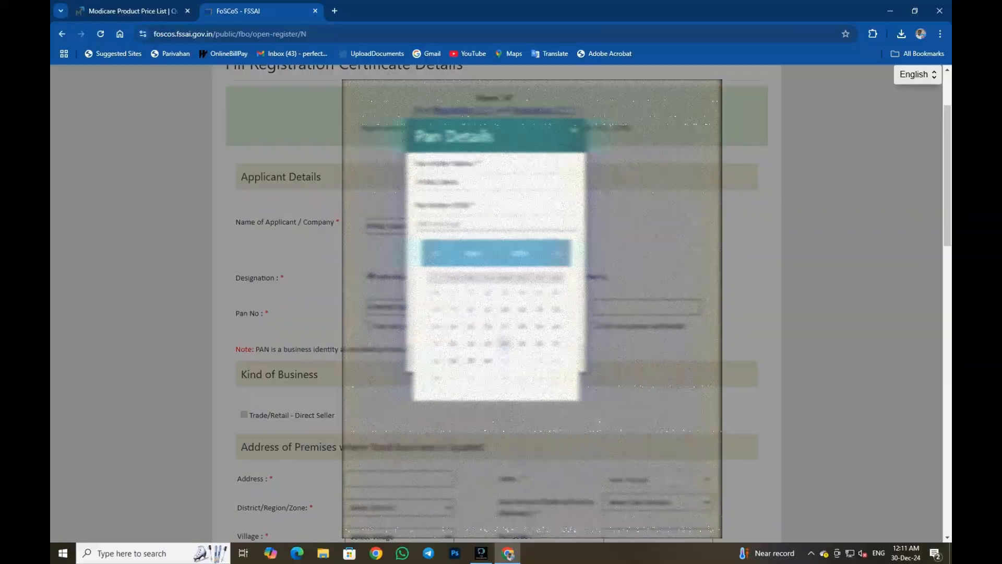
{"action": "left_click", "coordinate": [505, 344]}
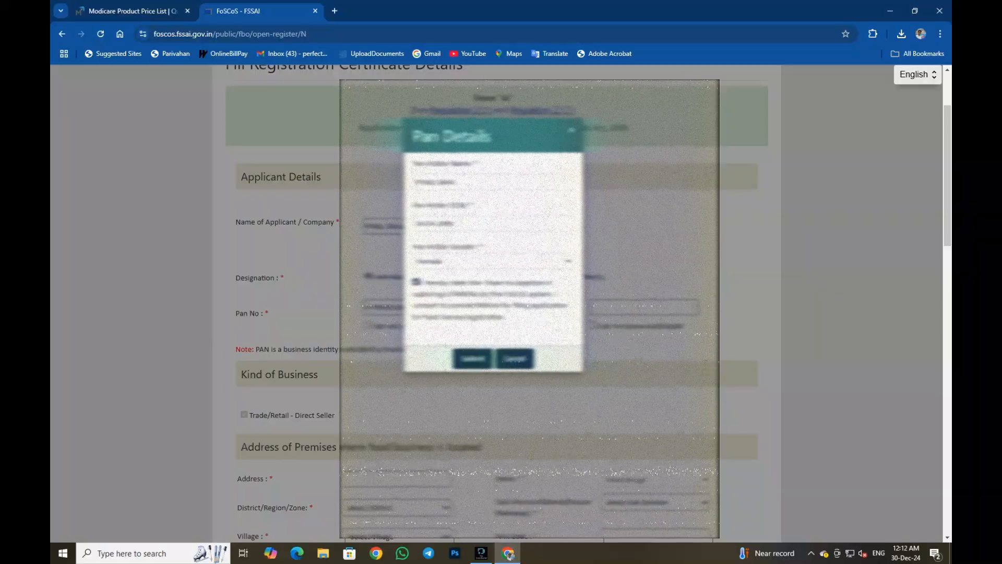
{"action": "left_click", "coordinate": [472, 358]}
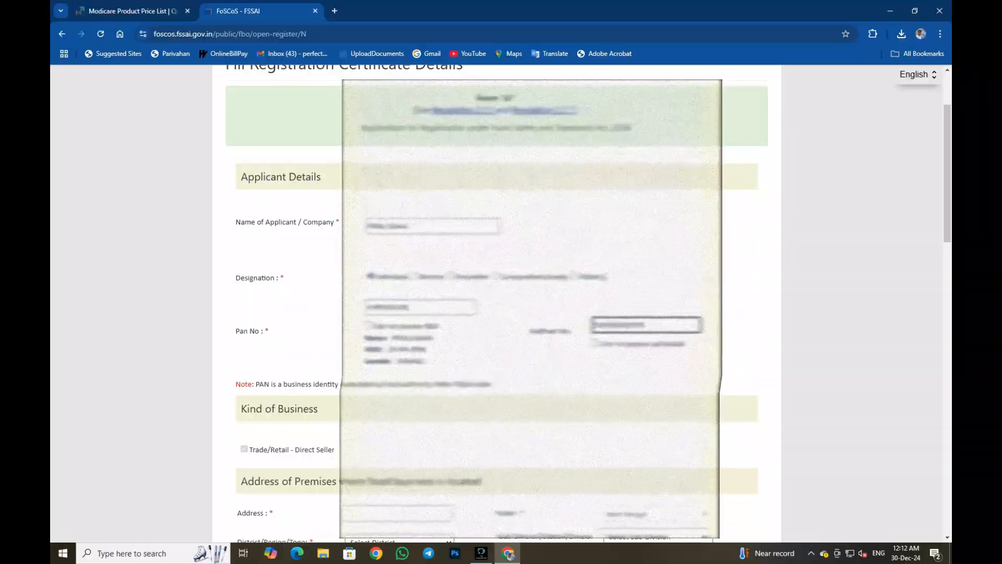
Step: Scroll down Form A to the Address of Premises section
{"action": "scroll", "coordinate": [496, 302], "scroll_direction": "down", "scroll_amount": 3}
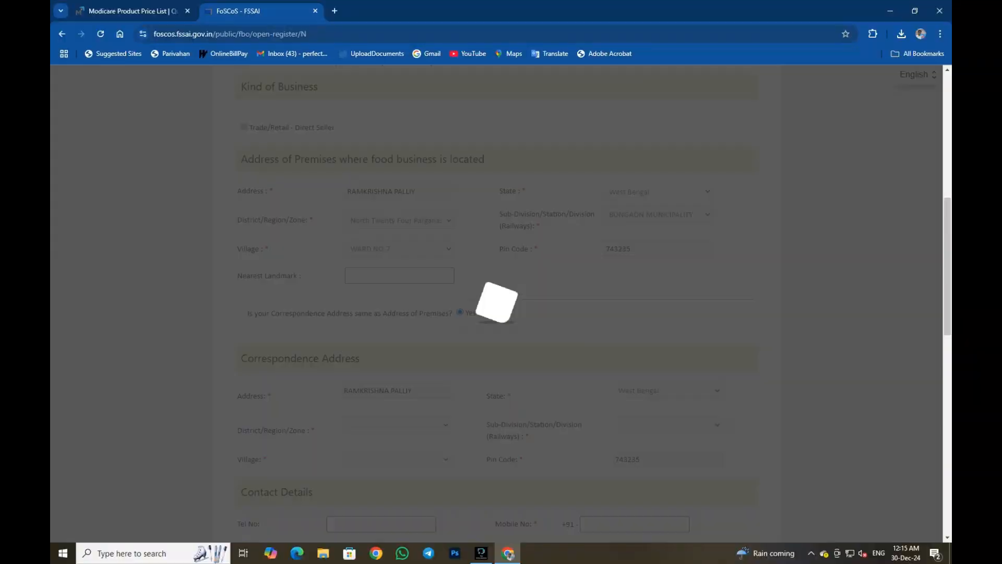
Step: Fill in the contact details: mobile number, e-mail ID and contact person
{"action": "scroll", "coordinate": [495, 303], "scroll_direction": "down", "scroll_amount": 1}
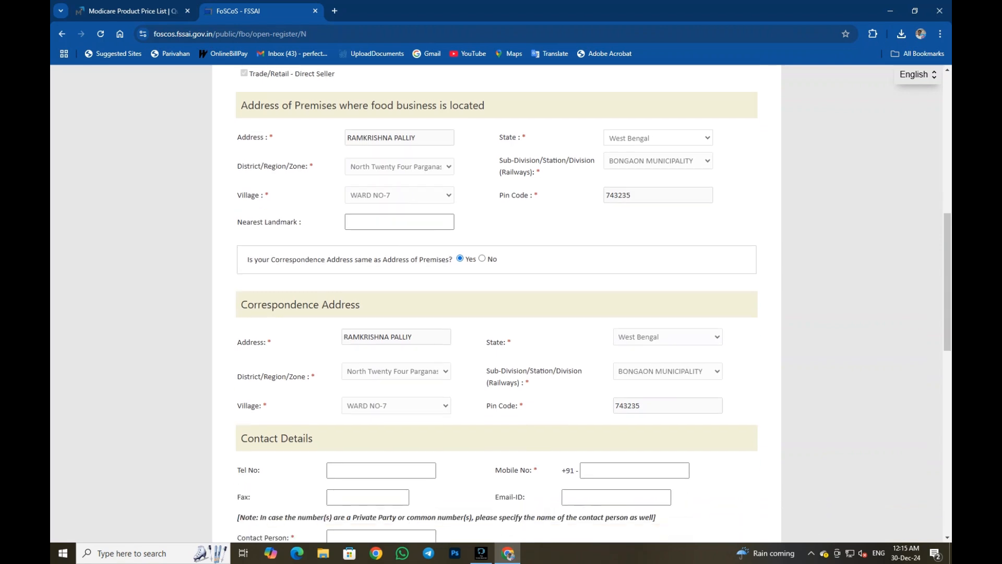
{"action": "scroll", "coordinate": [495, 303], "scroll_direction": "down", "scroll_amount": 2}
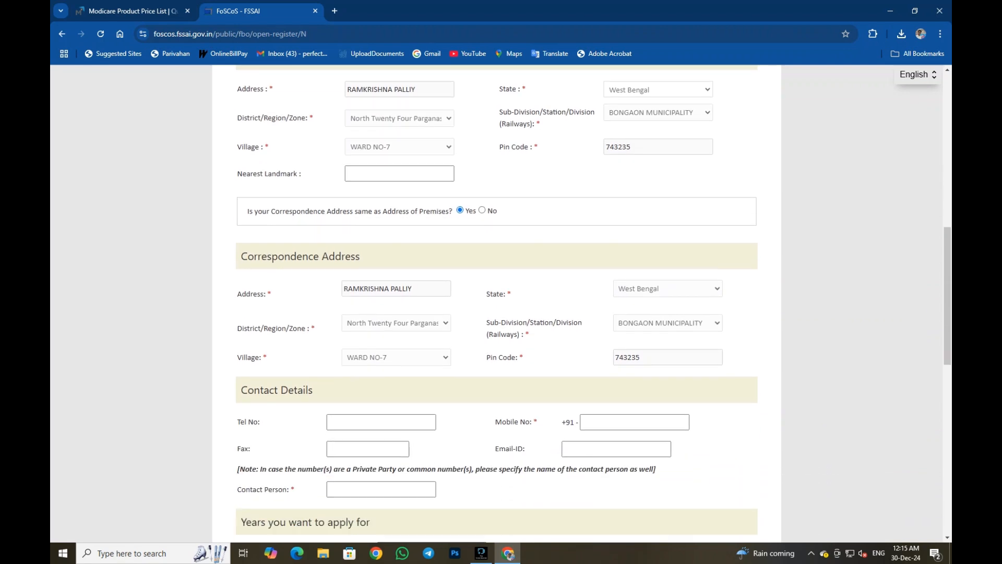
{"action": "left_click", "coordinate": [381, 363]}
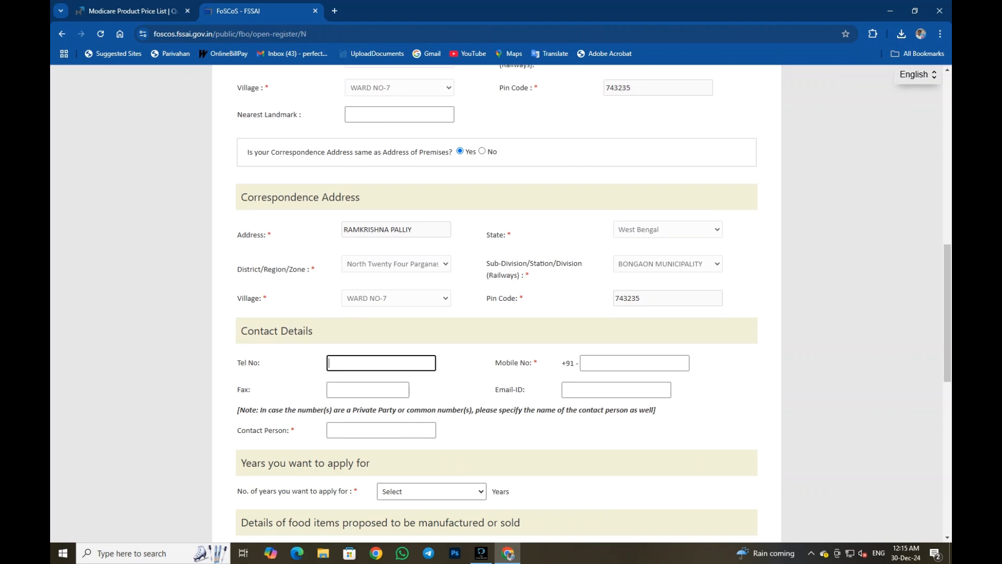
{"action": "left_click", "coordinate": [634, 362]}
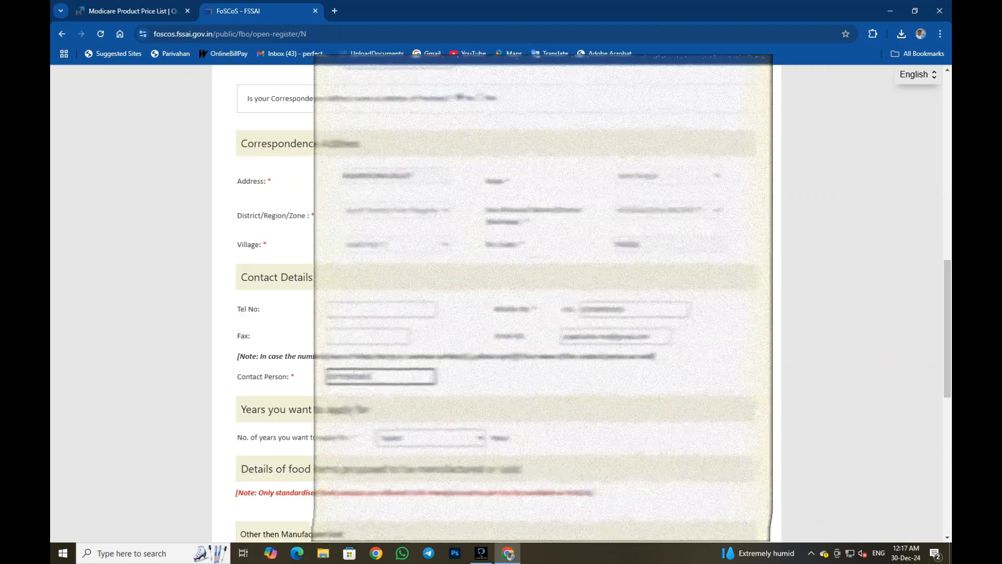
Step: Choose the number of years to apply for from the dropdown
{"action": "left_click", "coordinate": [431, 438]}
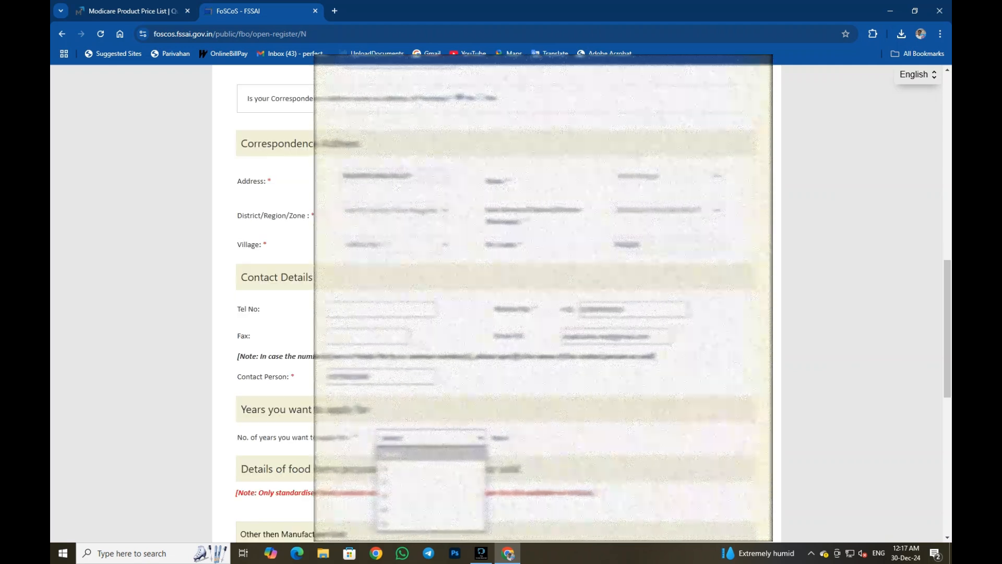
{"action": "left_click", "coordinate": [431, 437]}
{"action": "scroll", "coordinate": [496, 303], "scroll_direction": "down", "scroll_amount": 1}
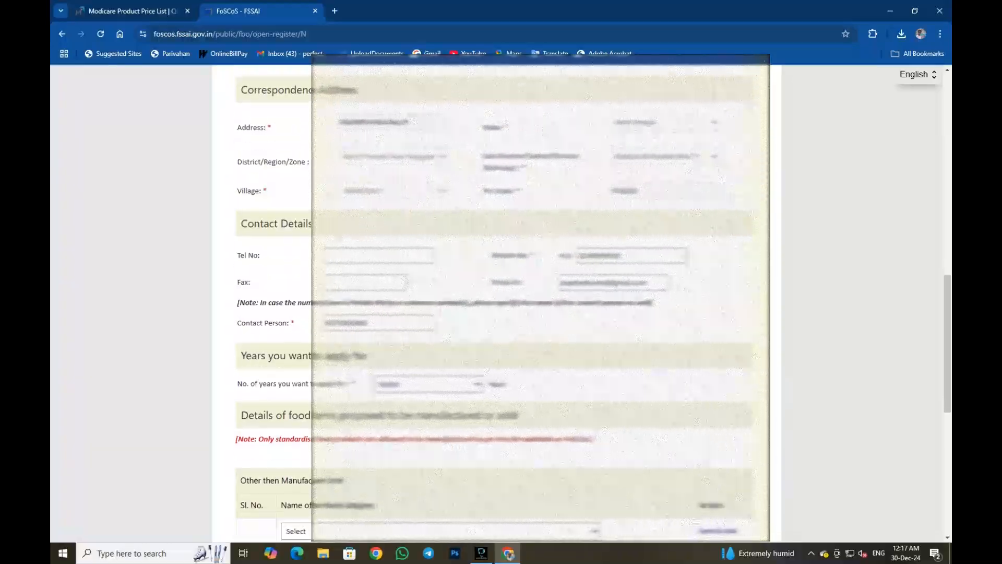
{"action": "left_click", "coordinate": [431, 384]}
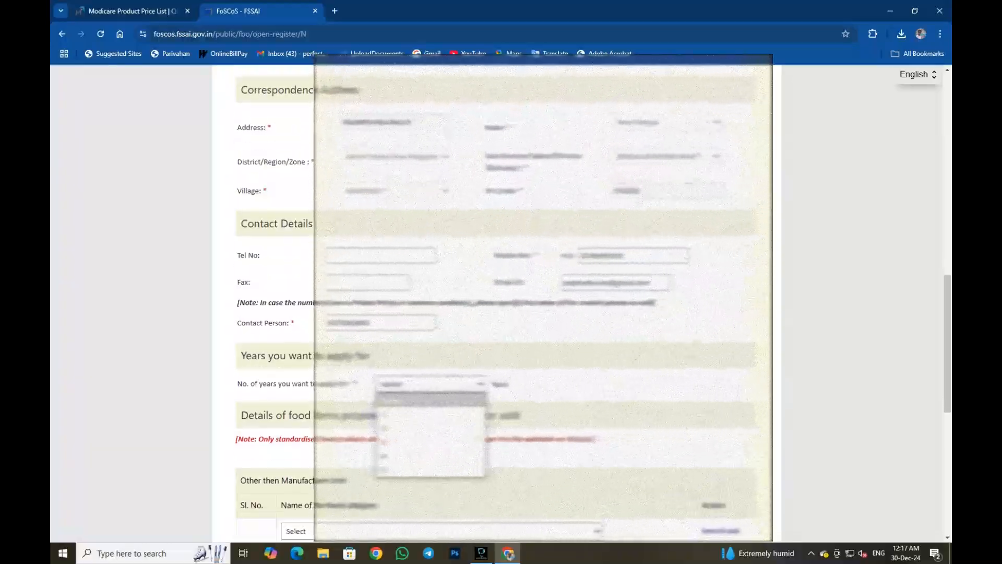
{"action": "left_click", "coordinate": [428, 469]}
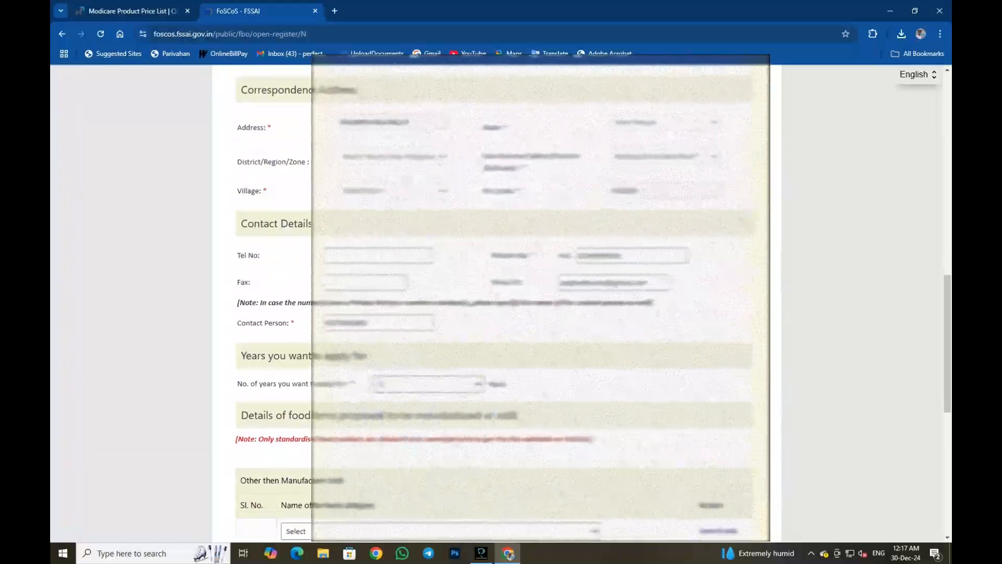
{"action": "scroll", "coordinate": [496, 302], "scroll_direction": "down", "scroll_amount": 2}
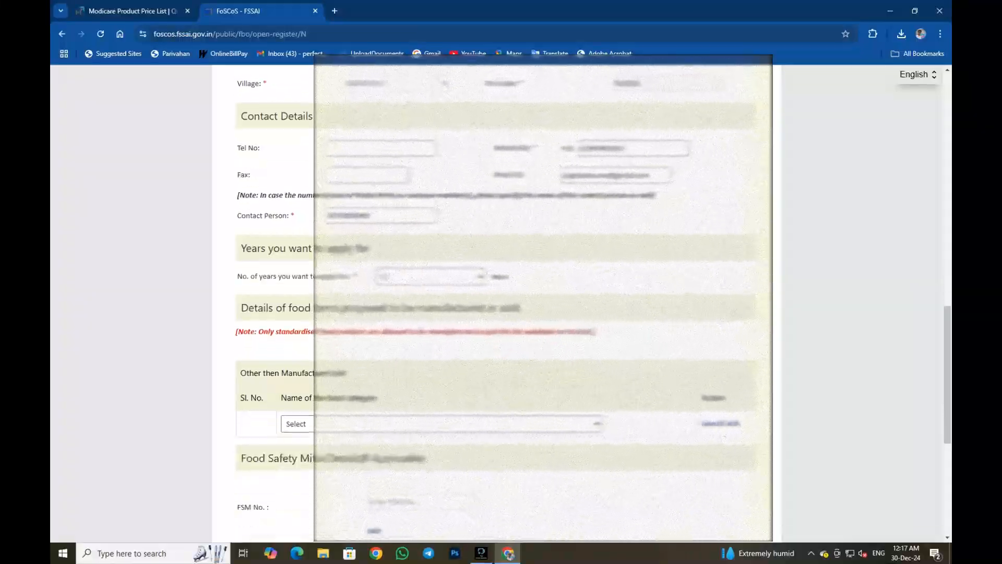
{"action": "left_click", "coordinate": [444, 424]}
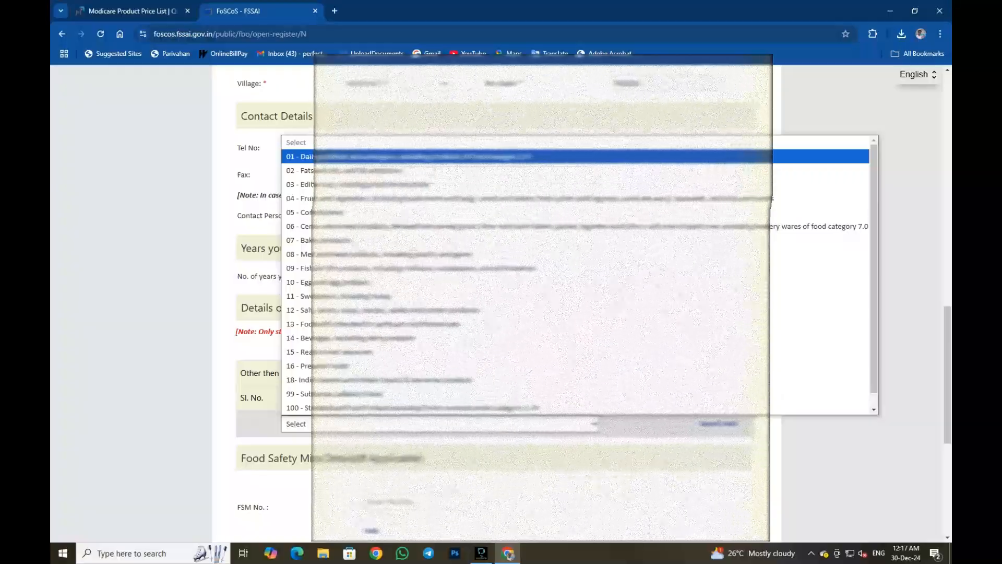
Step: Add food categories 01 Dairy products and 02 Fats and oils to the table
{"action": "key", "text": "Return"}
{"action": "left_click", "coordinate": [720, 424]}
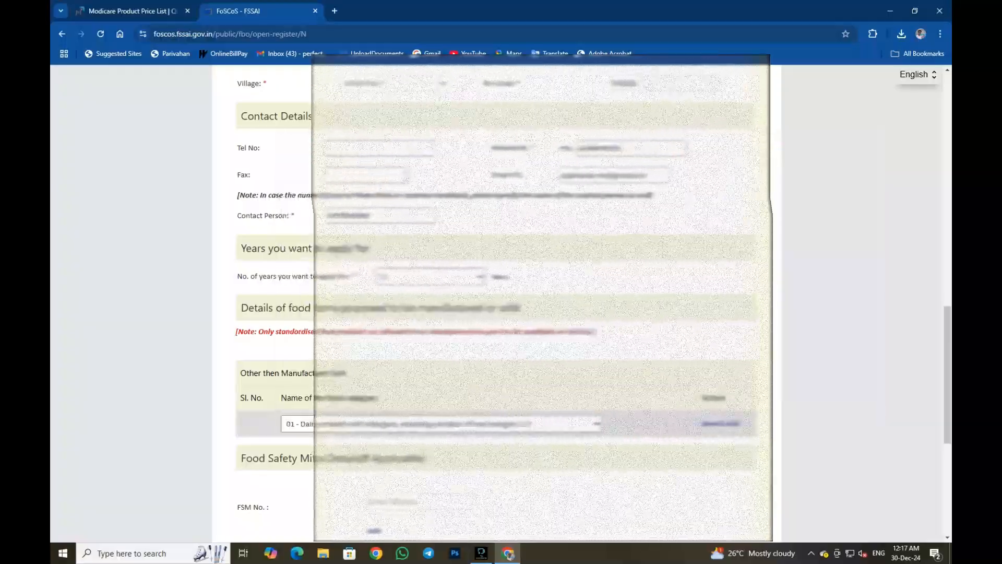
{"action": "scroll", "coordinate": [522, 365], "scroll_direction": "down", "scroll_amount": 2}
{"action": "left_click", "coordinate": [441, 337]}
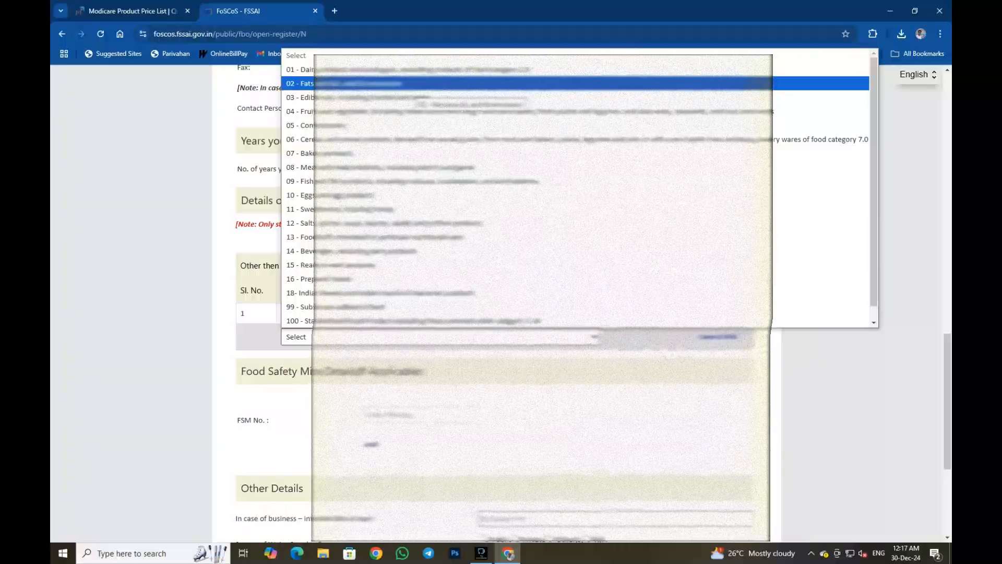
{"action": "left_click", "coordinate": [410, 84]}
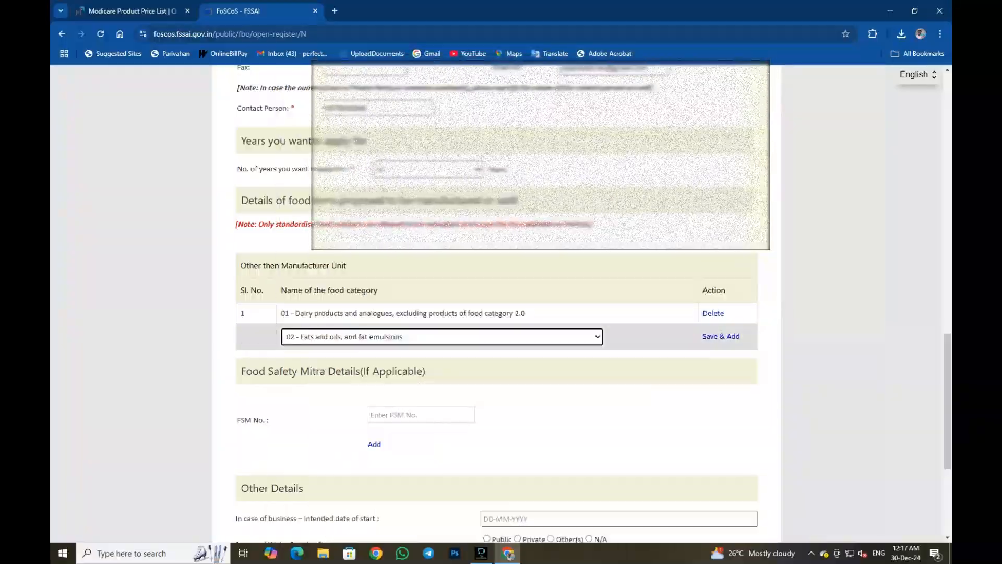
{"action": "left_click", "coordinate": [721, 336]}
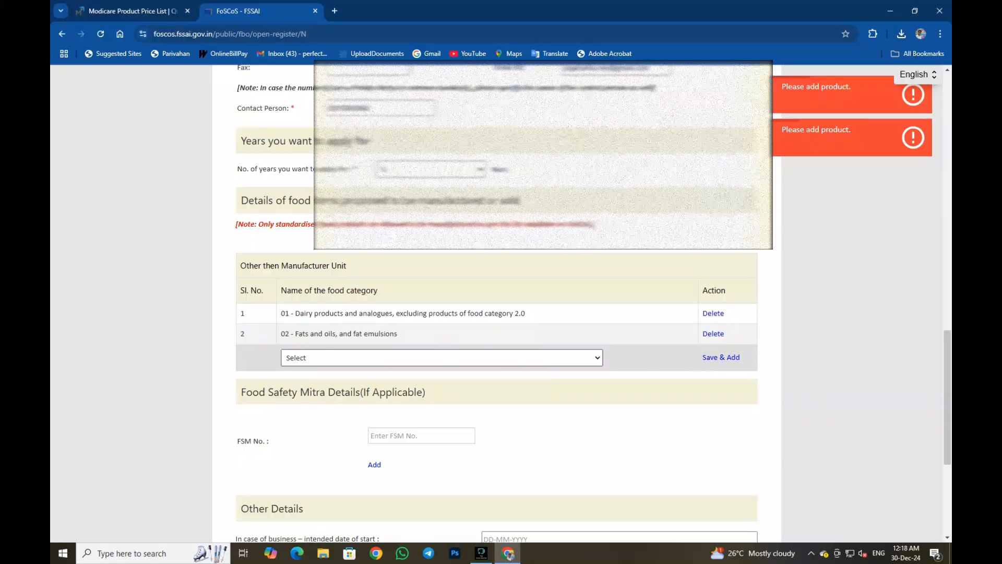
Step: Add food categories 06 Cereals and cereal products and 07 Bakery products
{"action": "left_click", "coordinate": [442, 358]}
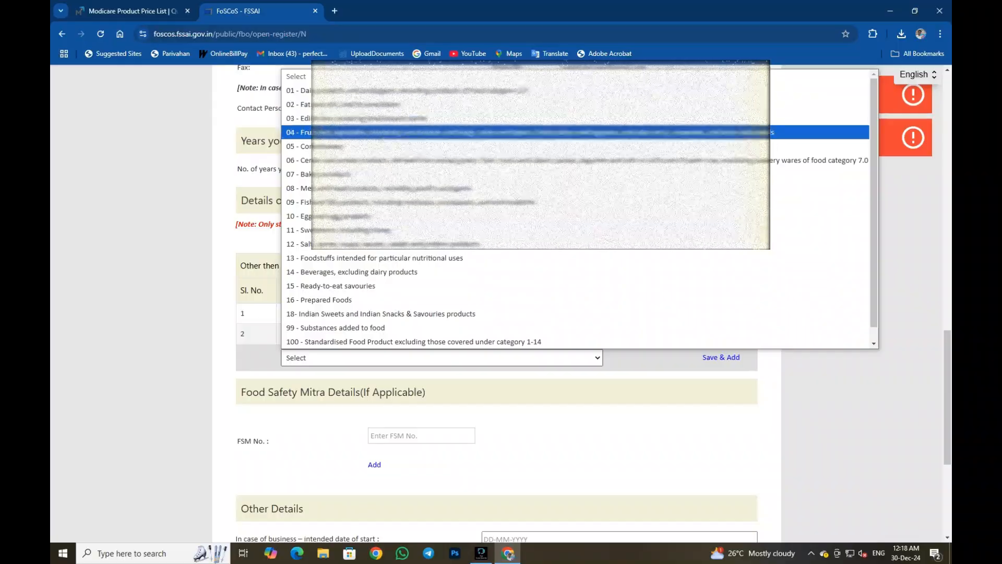
{"action": "left_click", "coordinate": [378, 160]}
{"action": "left_click", "coordinate": [720, 358]}
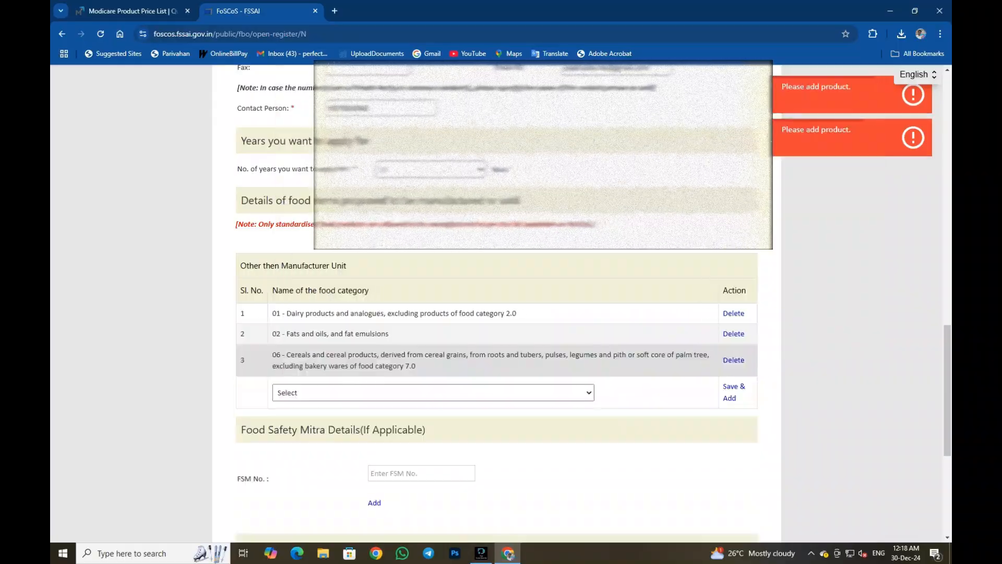
{"action": "left_click", "coordinate": [459, 392]}
{"action": "left_click", "coordinate": [378, 209]}
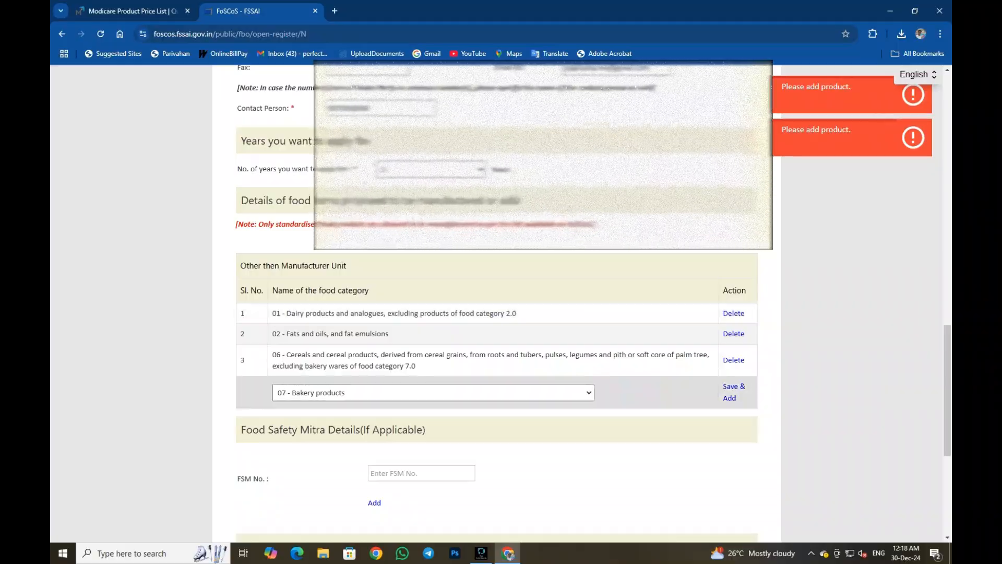
{"action": "left_click", "coordinate": [733, 387]}
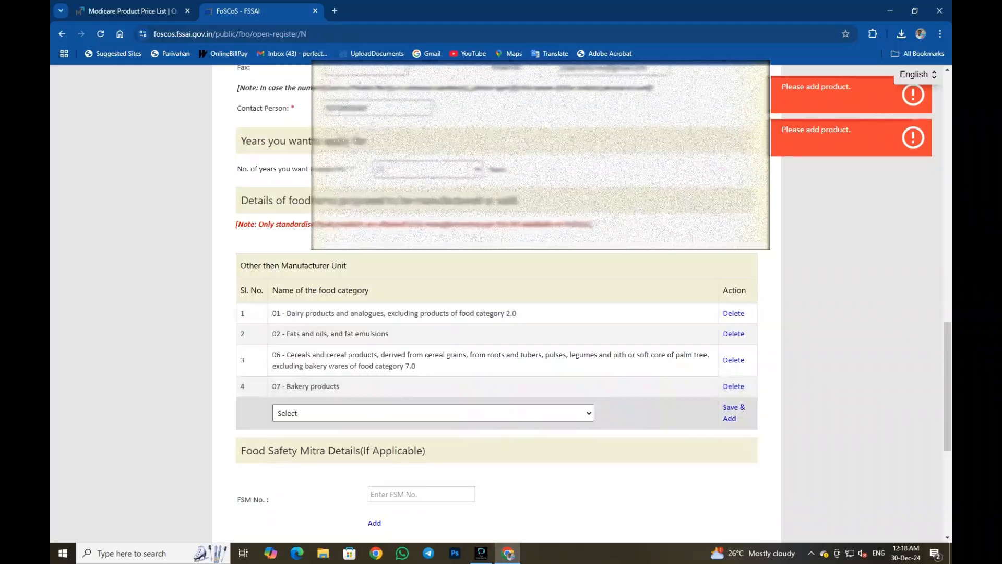
{"action": "left_click", "coordinate": [433, 413]}
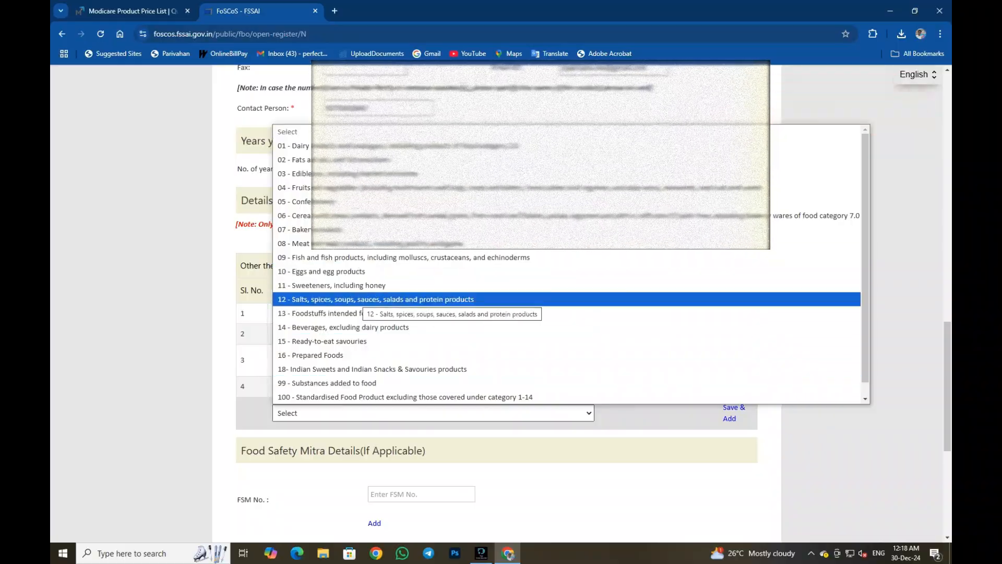
Step: Add food categories 12 (Salts, spices, soups), 13 (nutritional-use foodstuffs) and 14 (Beverages) as rows 5–7
{"action": "left_click", "coordinate": [360, 299]}
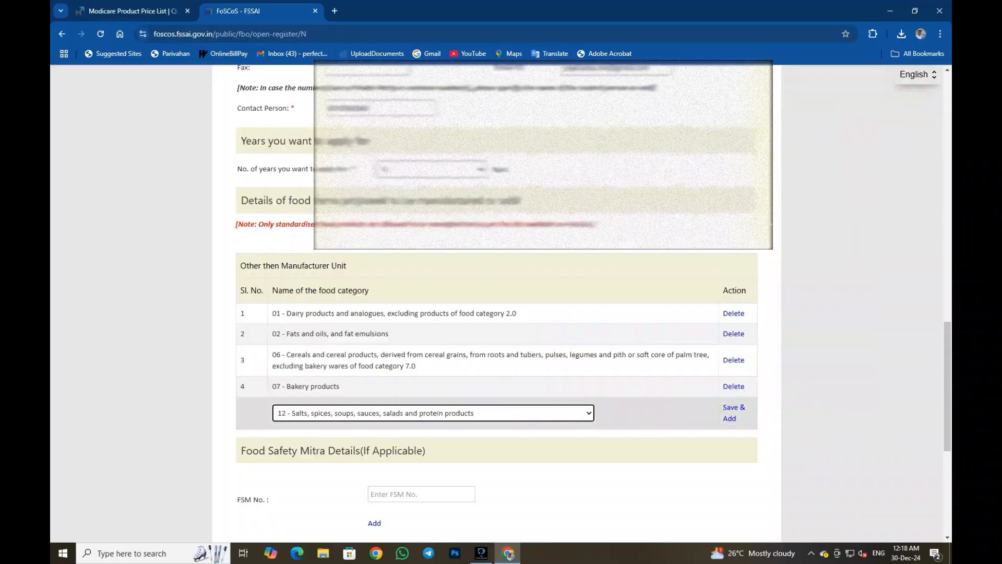
{"action": "left_click", "coordinate": [734, 412]}
{"action": "left_click", "coordinate": [433, 434]}
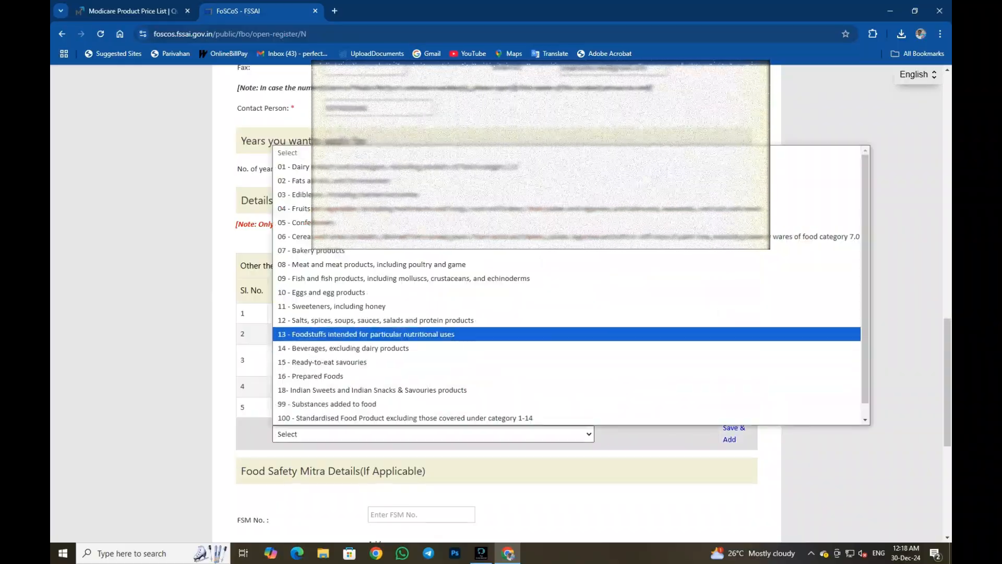
{"action": "left_click", "coordinate": [365, 334]}
{"action": "left_click", "coordinate": [733, 433]}
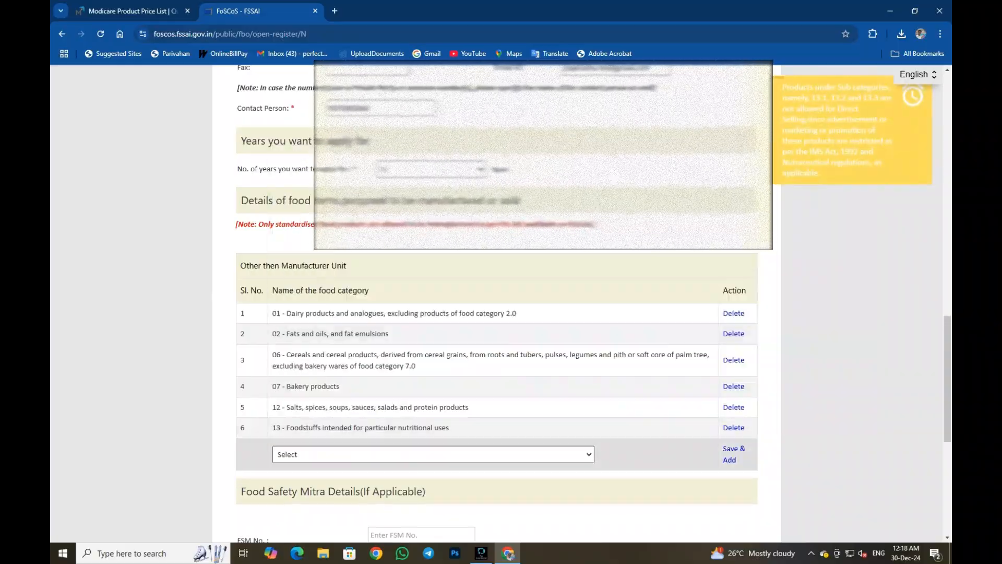
{"action": "left_click", "coordinate": [433, 454]}
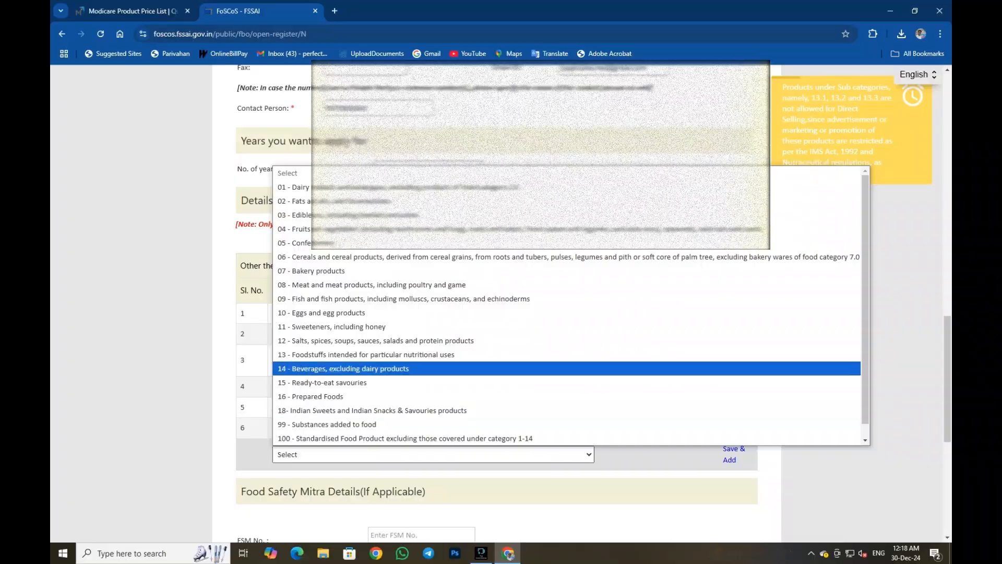
{"action": "left_click", "coordinate": [365, 368]}
{"action": "left_click", "coordinate": [733, 454]}
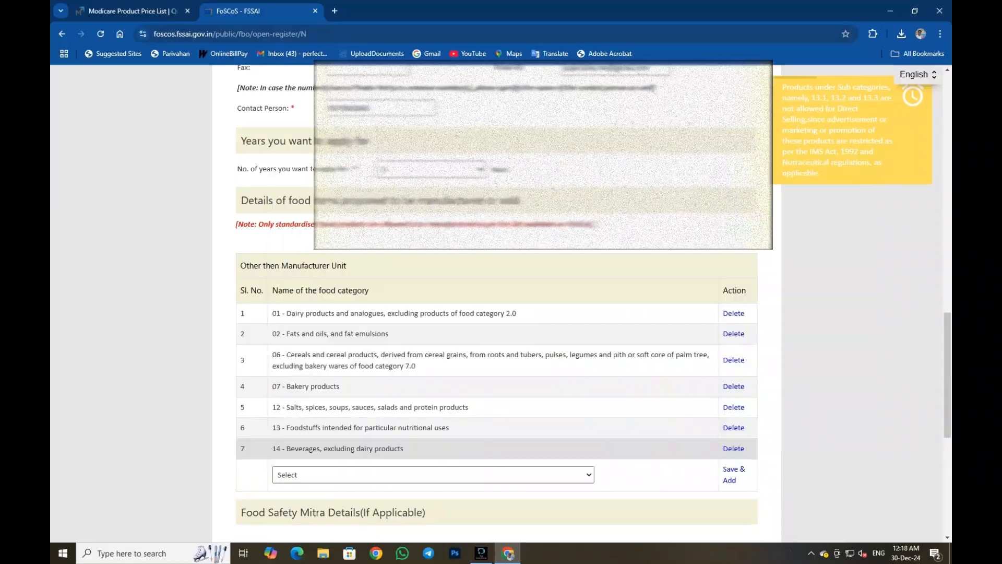
Step: Add categories 15 (Ready-to-eat savouries), 16 (Prepared Foods) and 18 (Indian sweets) as rows 8–10
{"action": "scroll", "coordinate": [496, 313], "scroll_direction": "down", "scroll_amount": 2}
{"action": "left_click", "coordinate": [433, 367]}
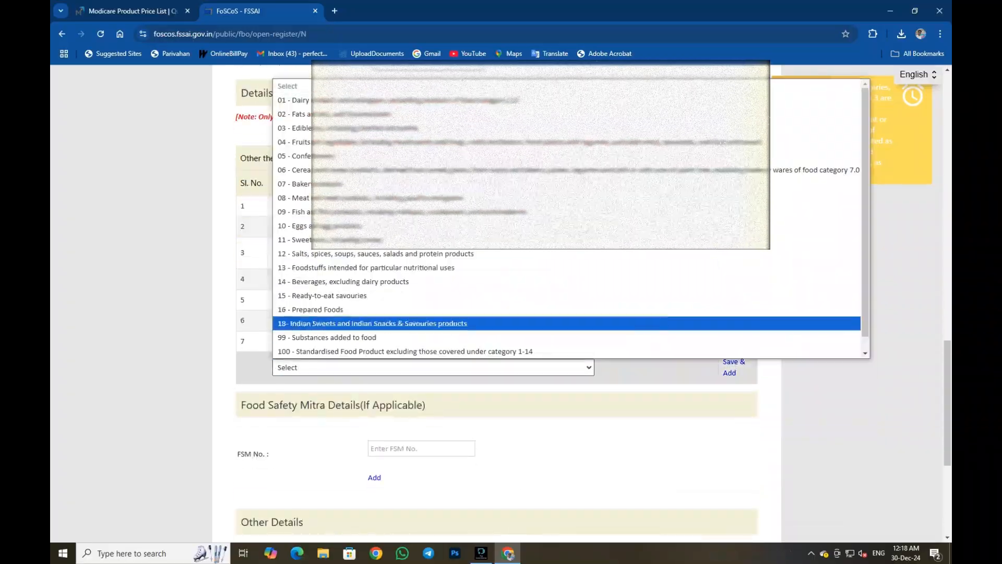
{"action": "left_click", "coordinate": [365, 295]}
{"action": "left_click", "coordinate": [733, 367]}
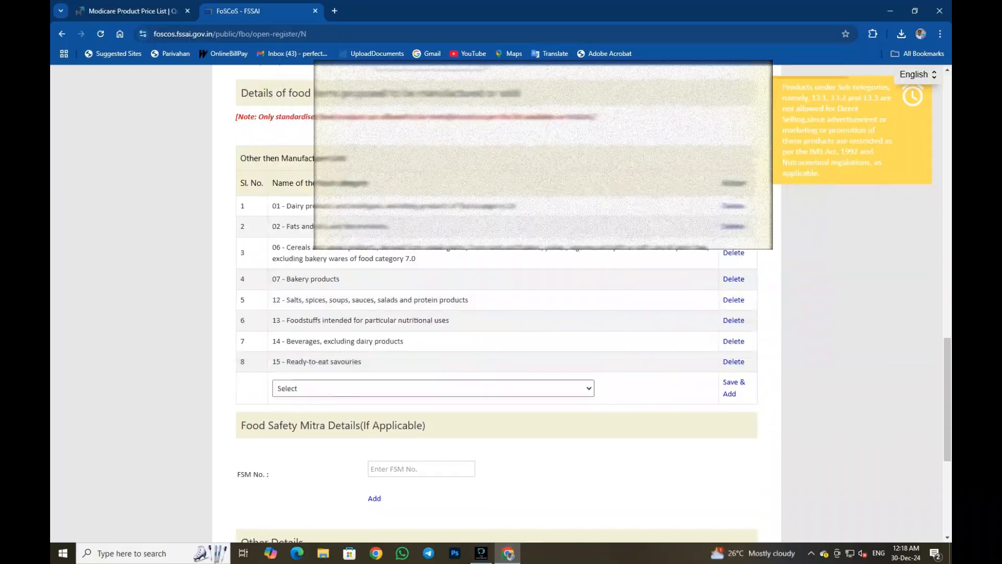
{"action": "left_click", "coordinate": [433, 388]}
{"action": "left_click", "coordinate": [365, 332]}
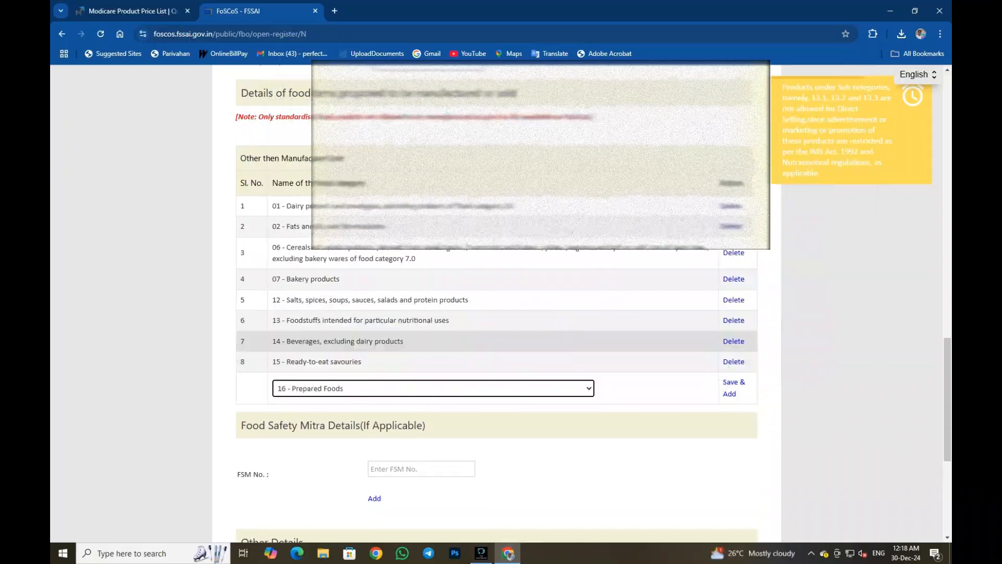
{"action": "left_click", "coordinate": [734, 387]}
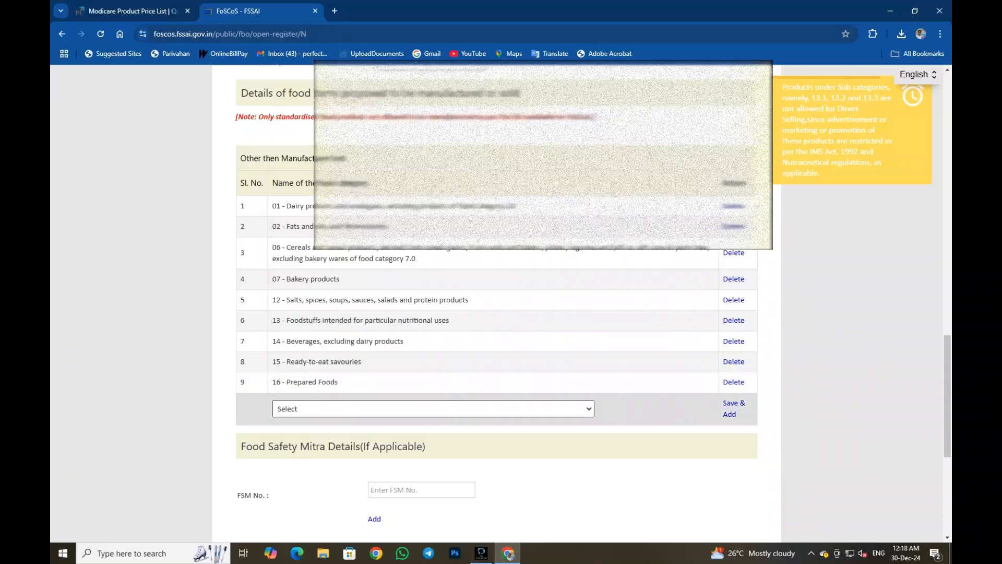
{"action": "left_click", "coordinate": [433, 408]}
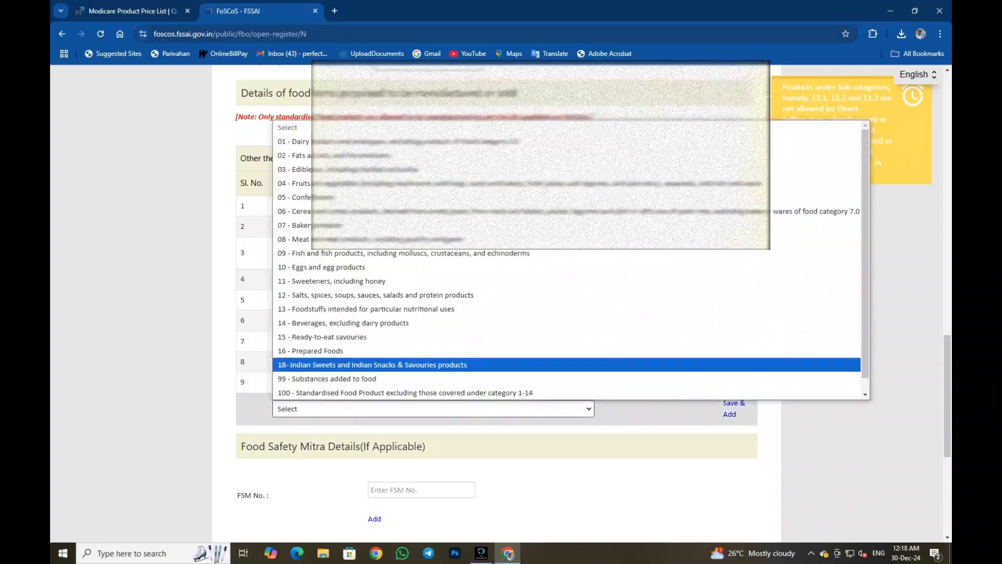
{"action": "left_click", "coordinate": [372, 364]}
{"action": "left_click", "coordinate": [733, 403]}
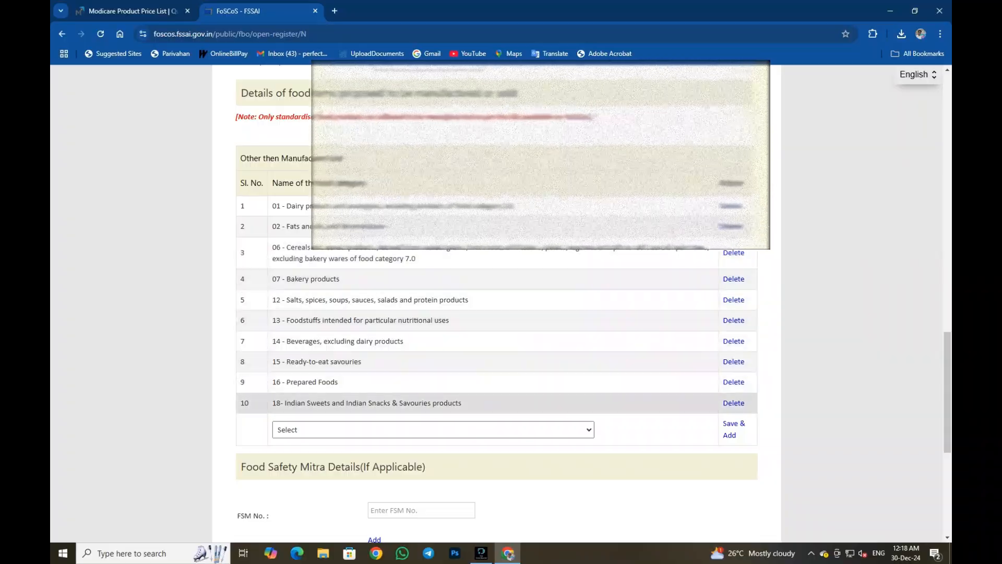
Step: Set Source of Water Supply to N/A and save the form with Save & Next
{"action": "scroll", "coordinate": [496, 365], "scroll_direction": "down", "scroll_amount": 3}
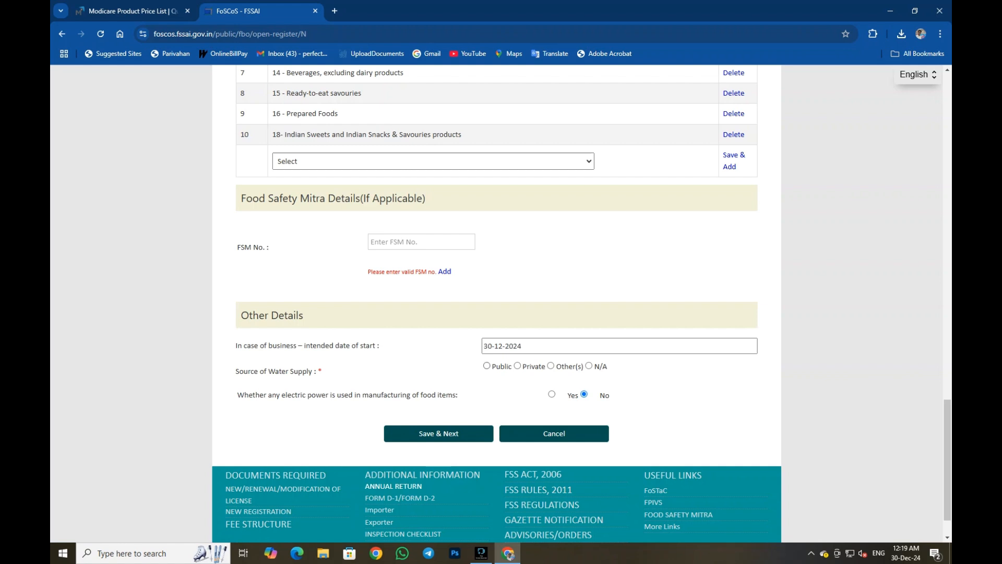
{"action": "left_click", "coordinate": [588, 366]}
{"action": "scroll", "coordinate": [496, 304], "scroll_direction": "up", "scroll_amount": 1}
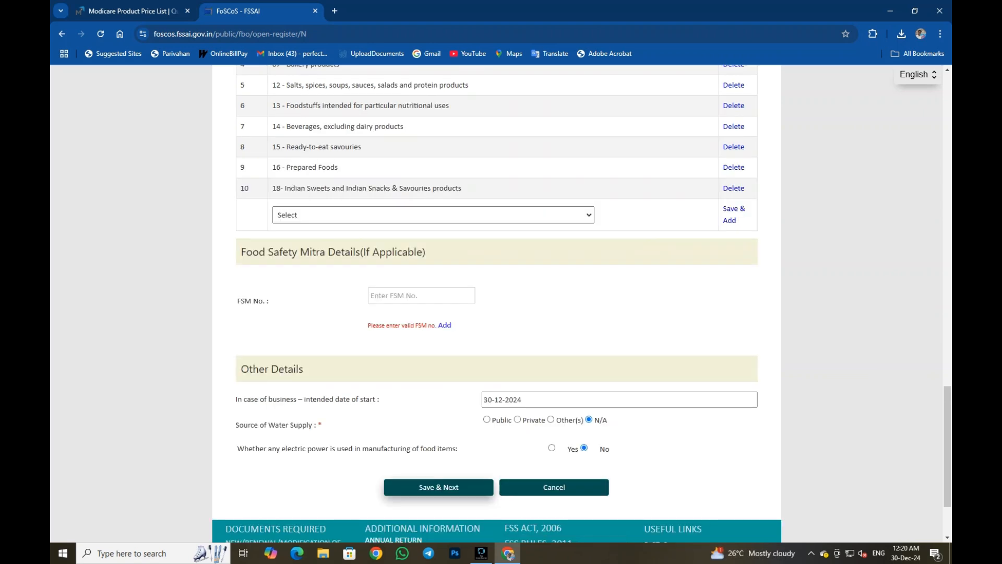
{"action": "left_click", "coordinate": [438, 487]}
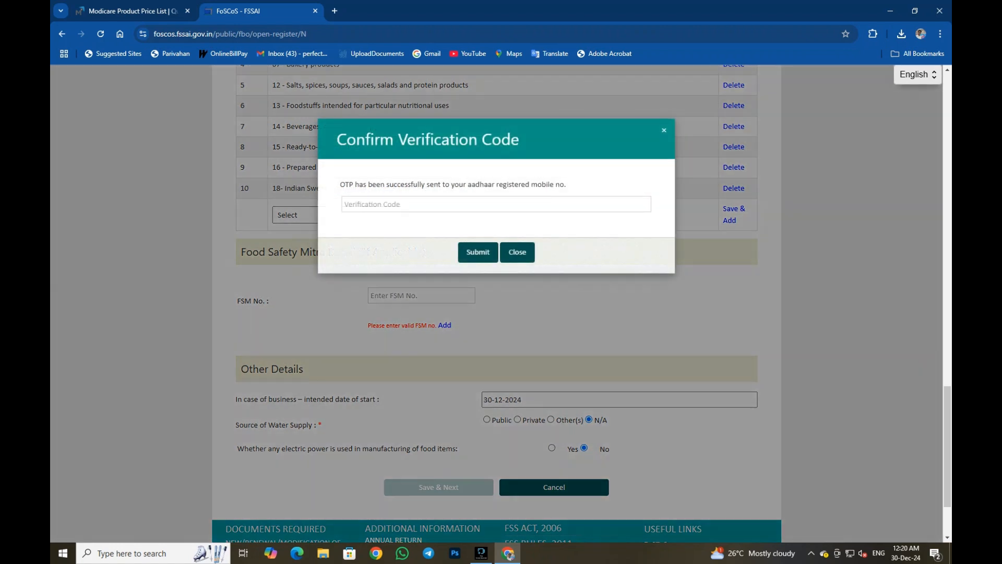
Step: Enter the received OTP as the verification code, submit it, and proceed past the chosen categories
{"action": "left_click", "coordinate": [496, 204]}
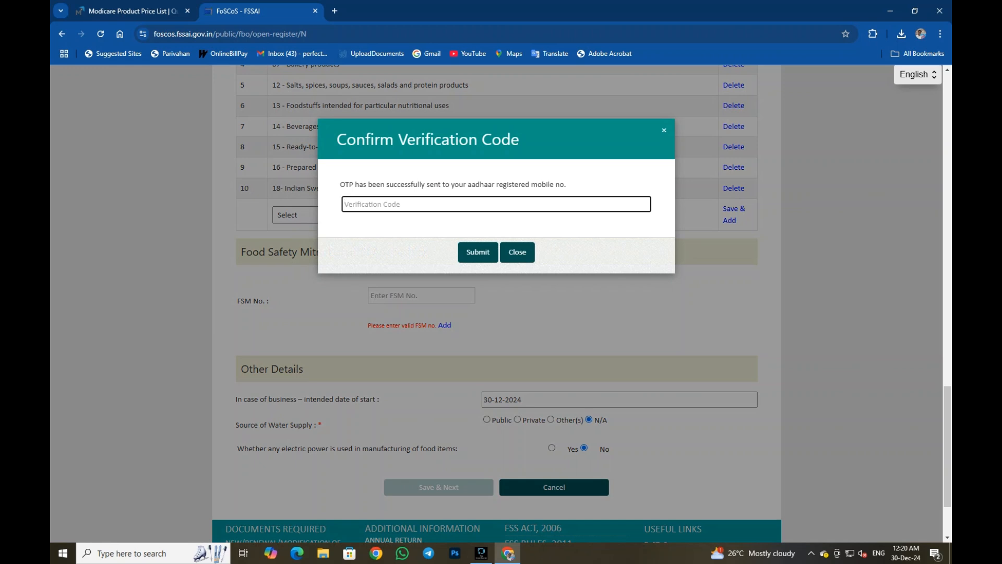
{"action": "key", "text": "Tab"}
{"action": "key", "text": "Return"}
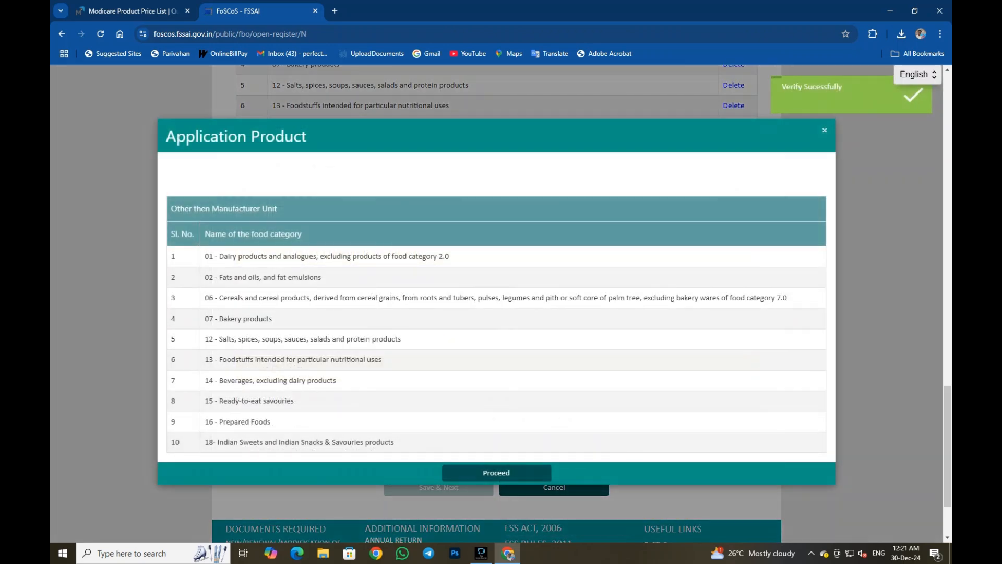
{"action": "key", "text": "Return"}
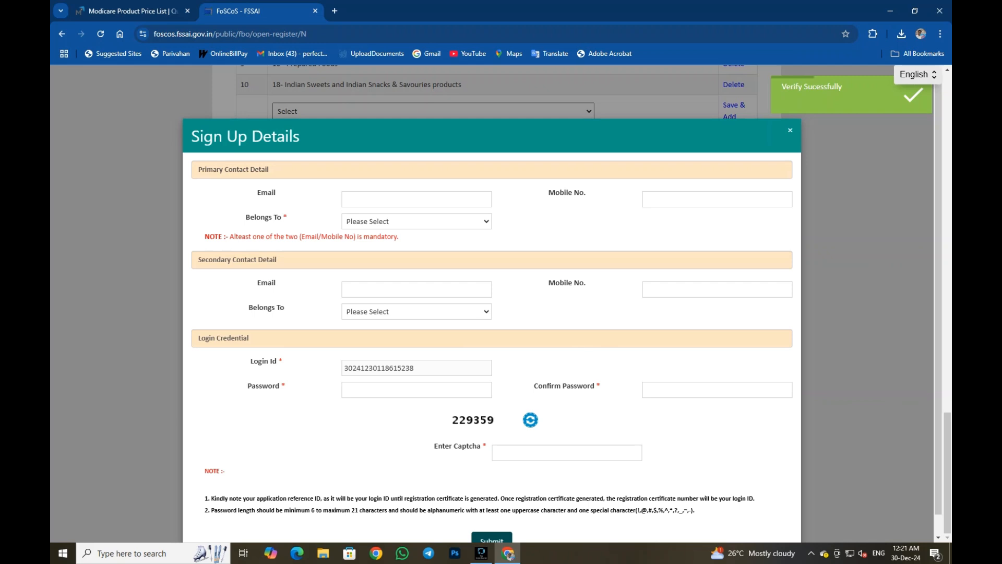
Step: Fill in the sign-up e-mail, mobile, Belongs To, password, confirmation and captcha, then submit
{"action": "scroll", "coordinate": [491, 330], "scroll_direction": "down", "scroll_amount": 1}
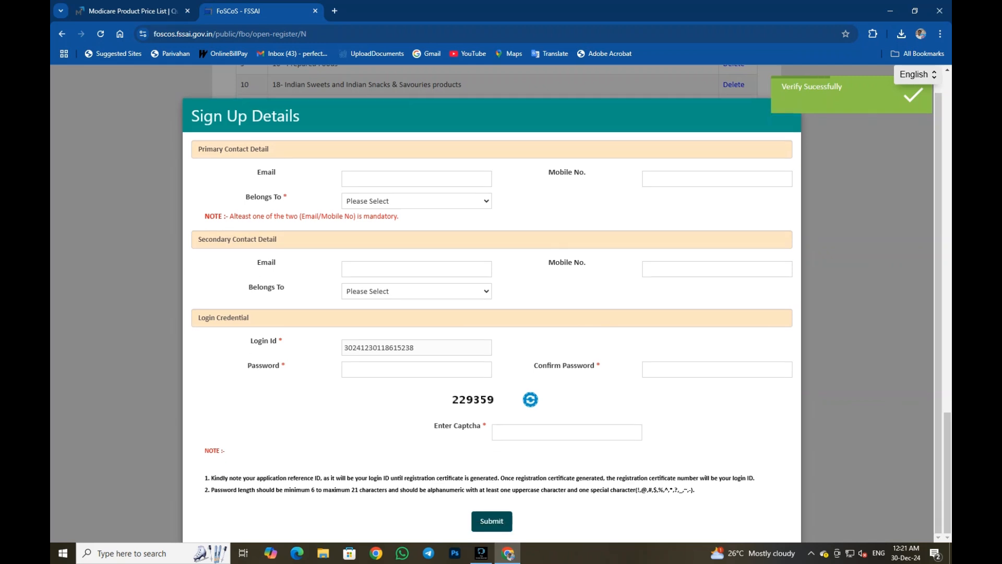
{"action": "left_click", "coordinate": [417, 178]}
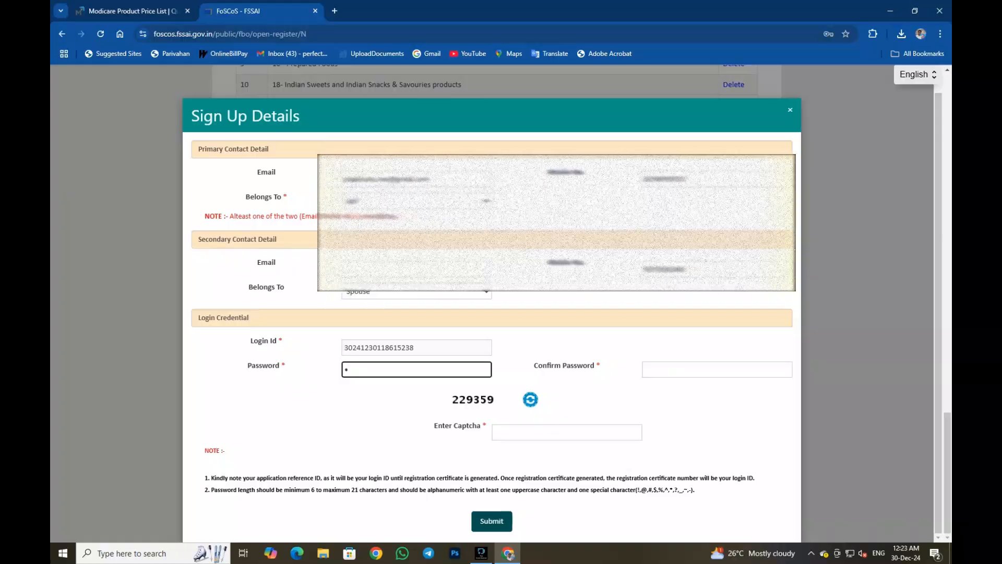
{"action": "type", "text": "•"}
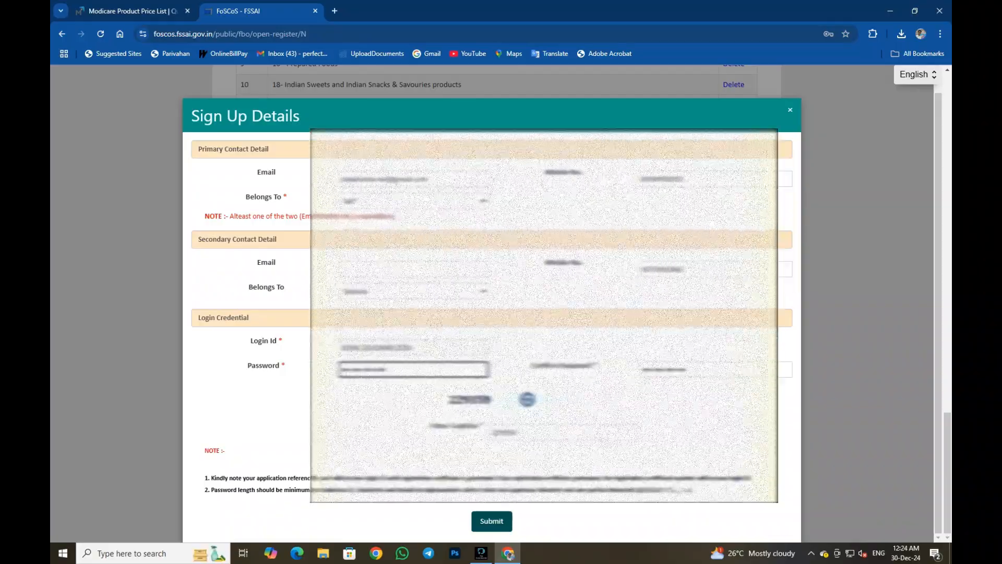
{"action": "double_click", "coordinate": [668, 370]}
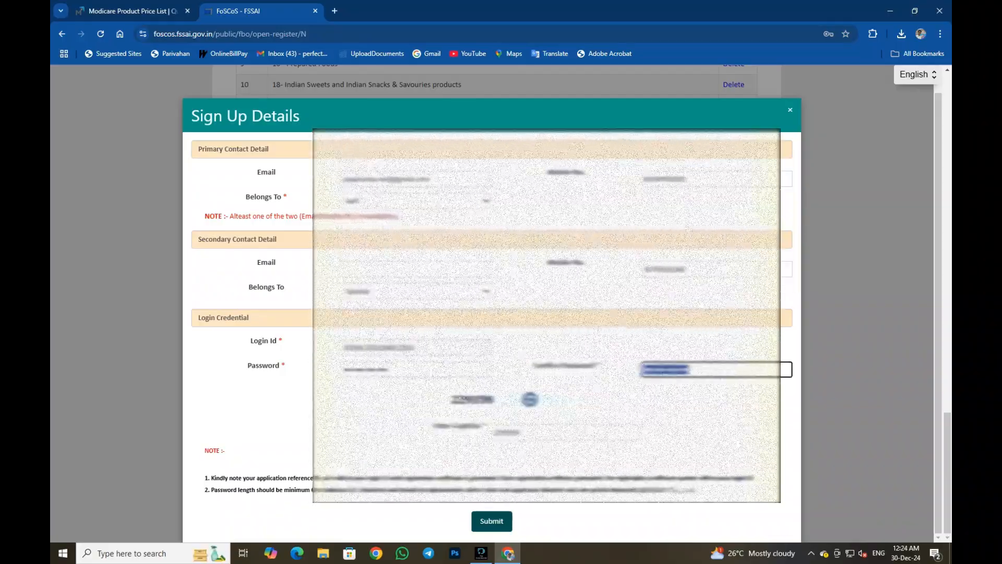
{"action": "left_click", "coordinate": [716, 369]}
{"action": "left_click", "coordinate": [694, 418]}
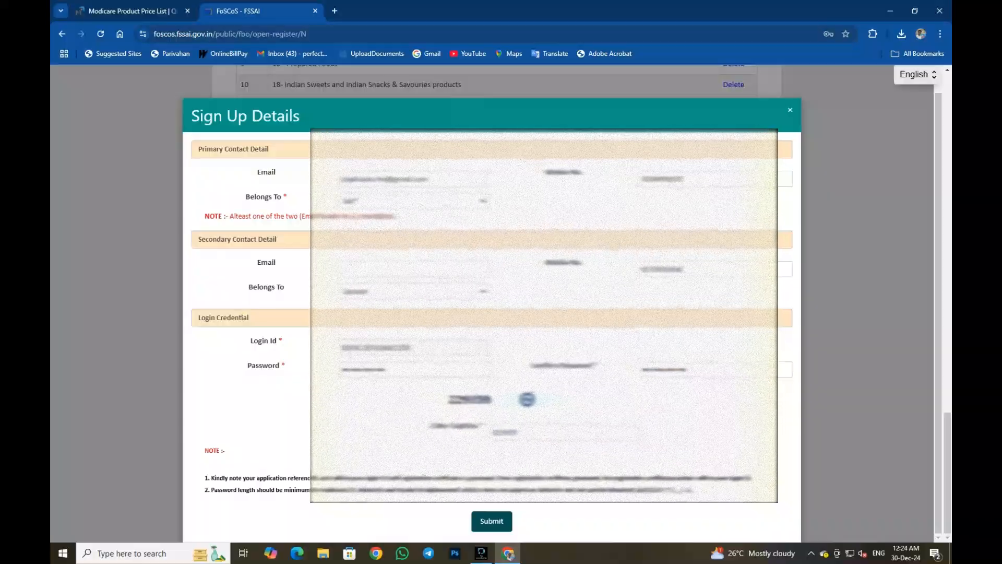
{"action": "left_click", "coordinate": [491, 520]}
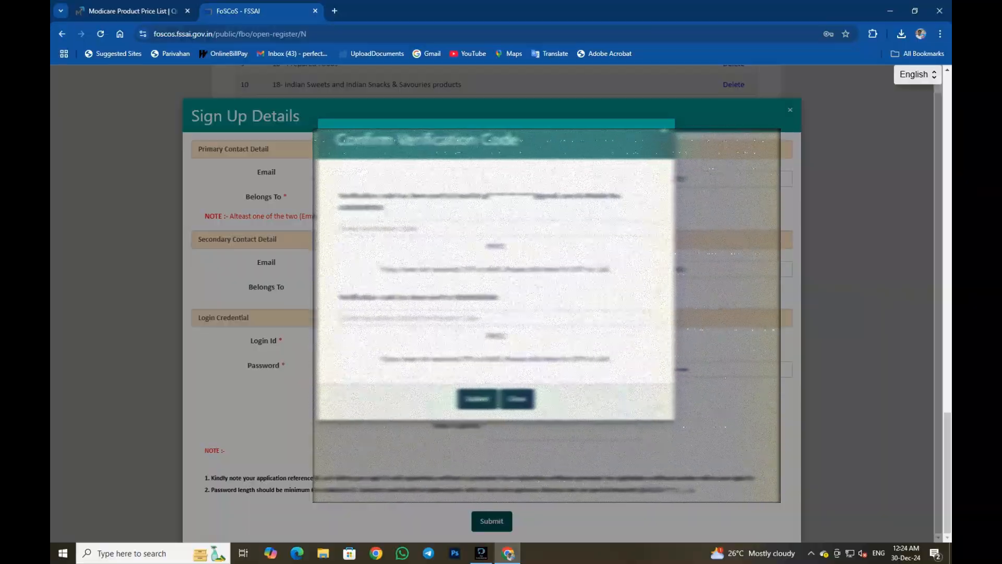
{"action": "left_click", "coordinate": [493, 228]}
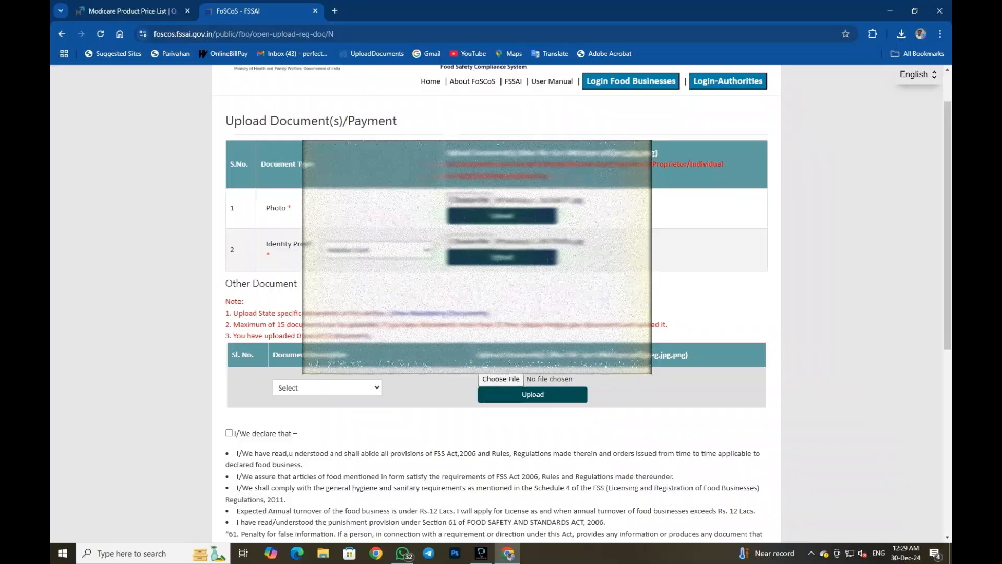
Step: Look for a photo in Downloads, then clear the photo row's previously chosen file
{"action": "left_click", "coordinate": [469, 201]}
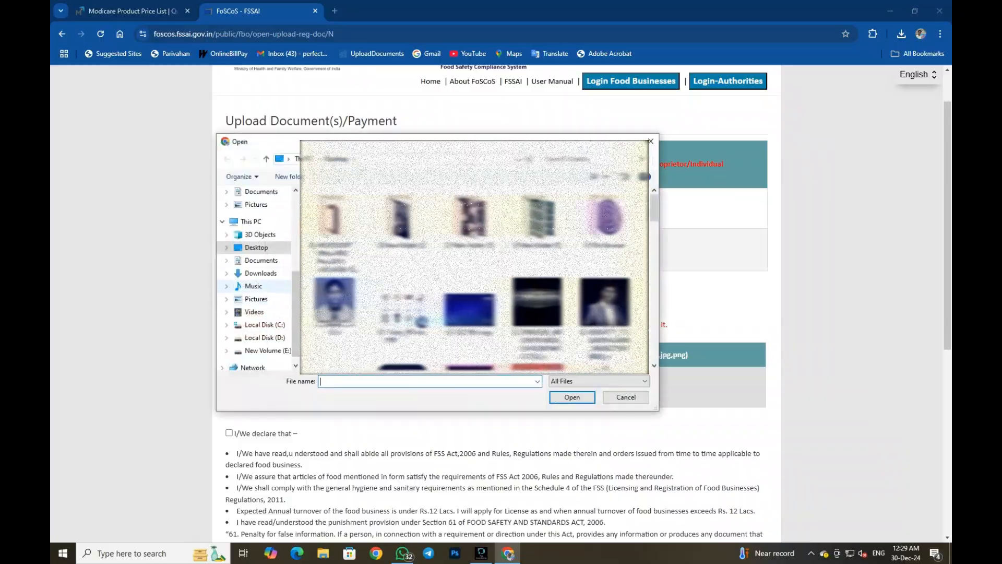
{"action": "left_click", "coordinate": [260, 274]}
{"action": "right_click", "coordinate": [325, 240]}
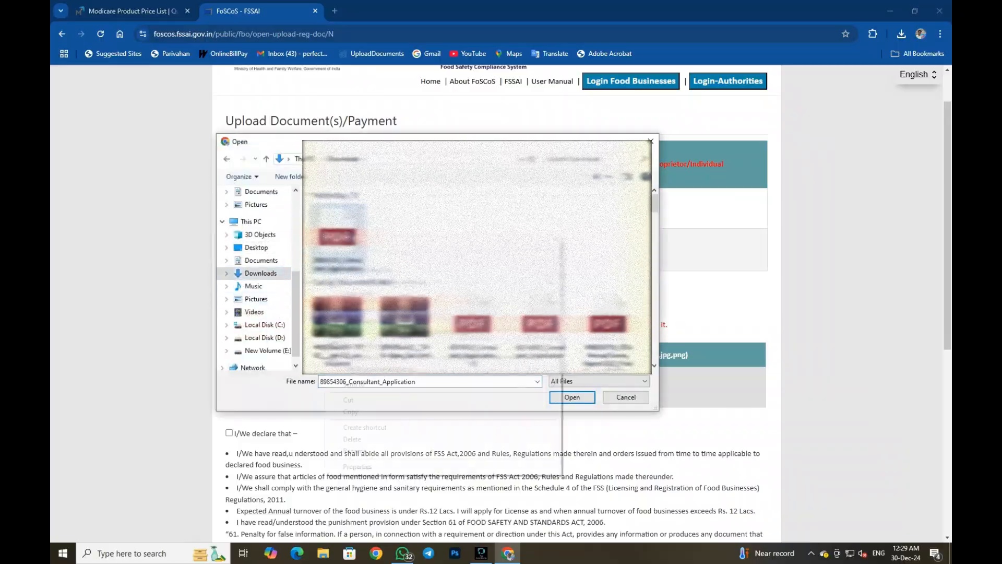
{"action": "key", "text": "Escape"}
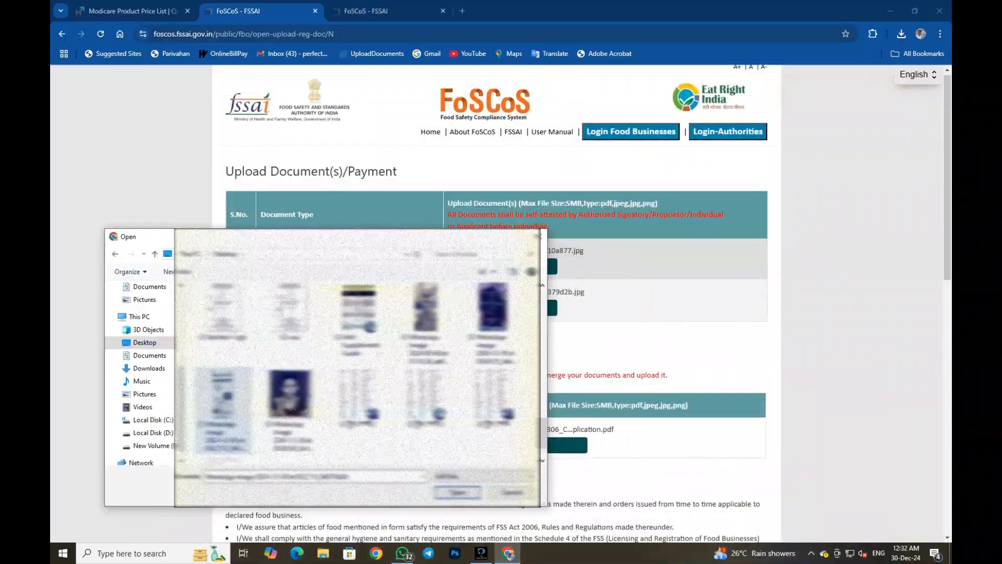
{"action": "left_click", "coordinate": [537, 236]}
Step: Upload the applicant photo from Desktop and view it in a new tab
{"action": "left_click", "coordinate": [476, 250]}
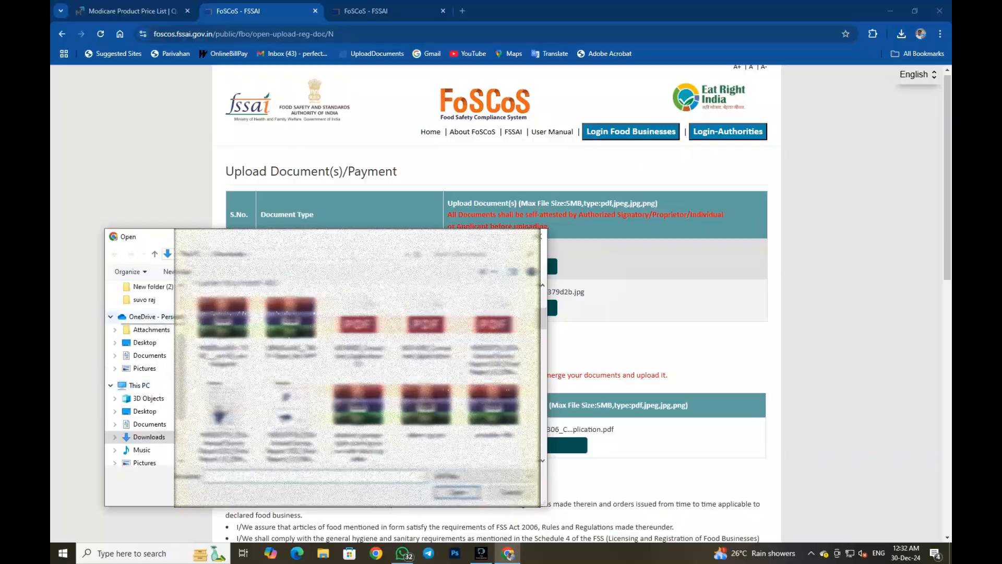
{"action": "scroll", "coordinate": [144, 377], "scroll_direction": "up", "scroll_amount": 1}
{"action": "left_click", "coordinate": [145, 287]}
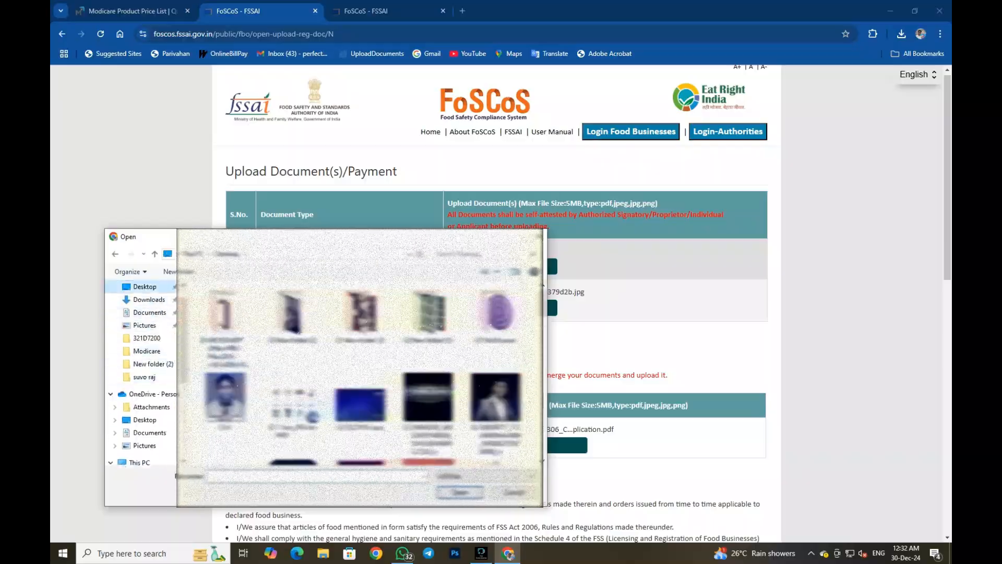
{"action": "scroll", "coordinate": [360, 365], "scroll_direction": "down", "scroll_amount": 10}
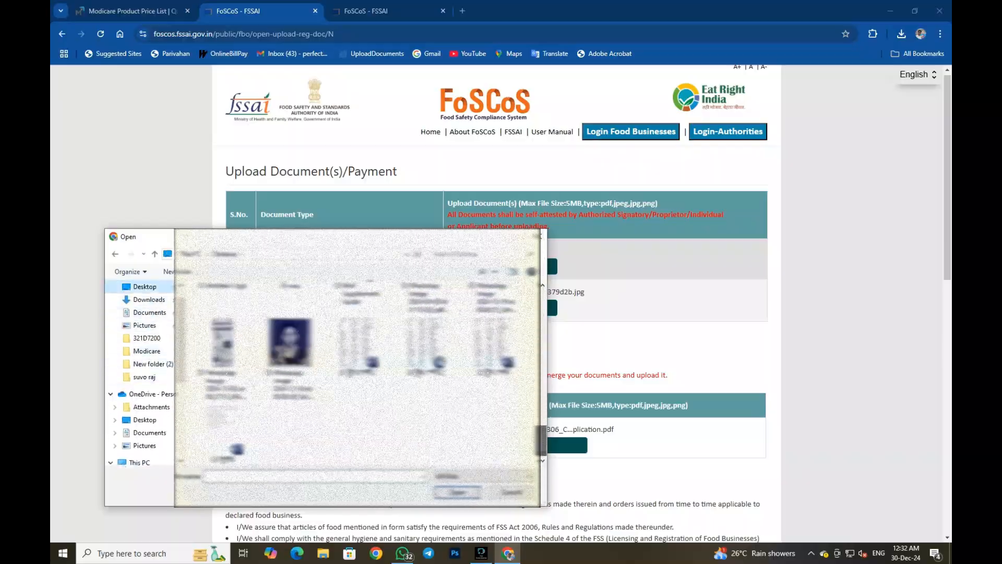
{"action": "left_click", "coordinate": [291, 355]}
{"action": "left_click", "coordinate": [457, 492]}
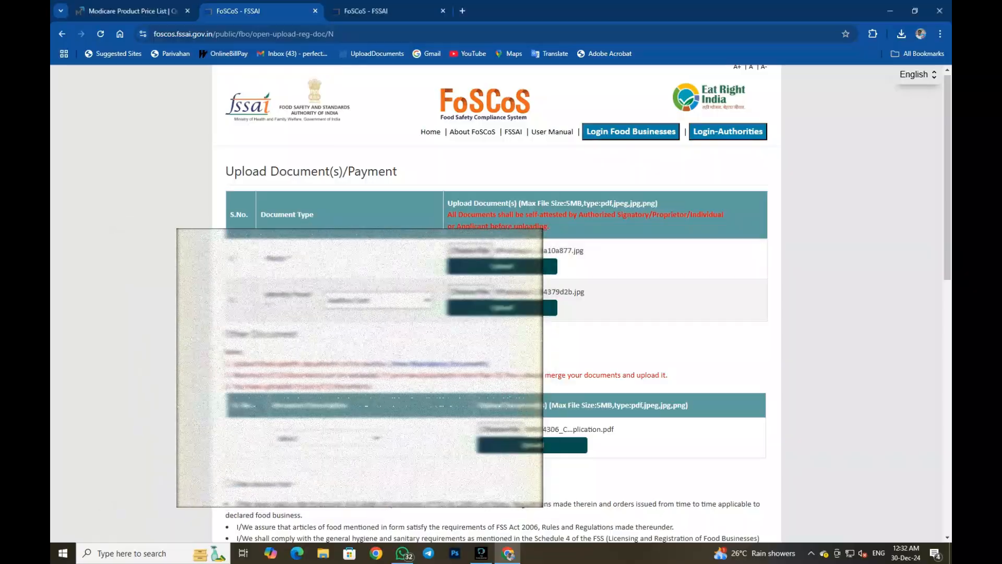
{"action": "left_click", "coordinate": [501, 266]}
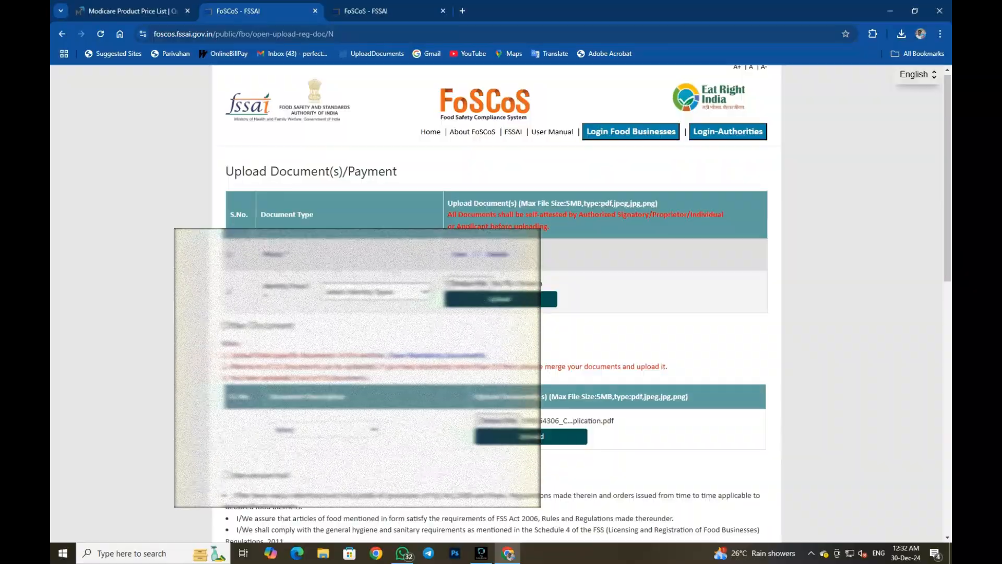
{"action": "left_click", "coordinate": [459, 254]}
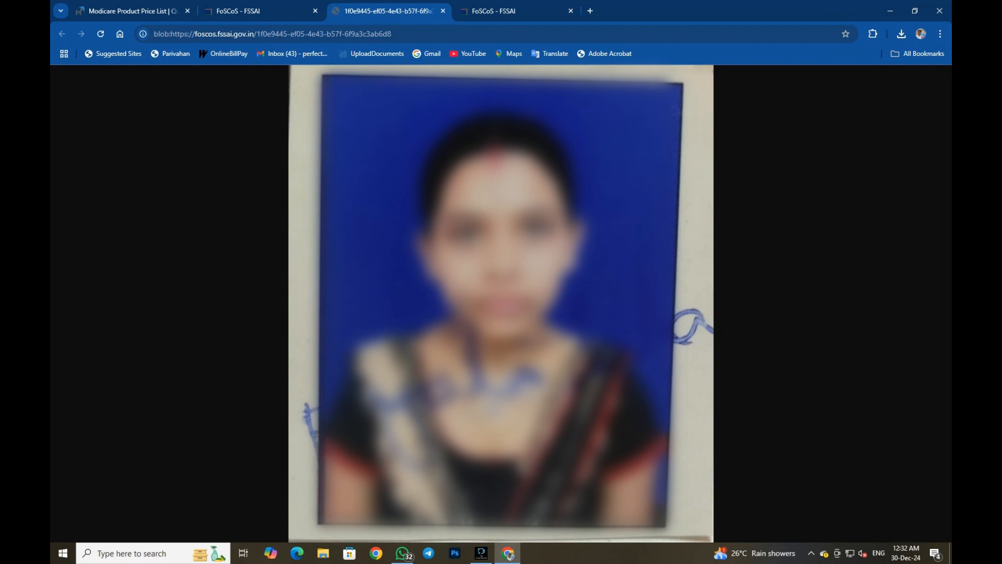
{"action": "left_click", "coordinate": [443, 11]}
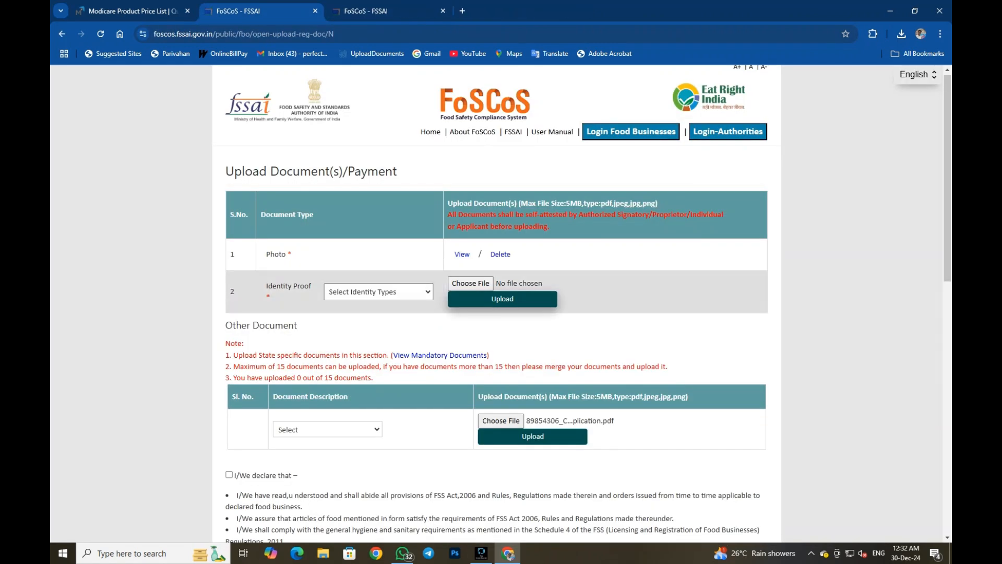
Step: Upload the WhatsApp identity image as the Aadhar Card identity proof
{"action": "left_click", "coordinate": [502, 299]}
{"action": "left_click", "coordinate": [476, 283]}
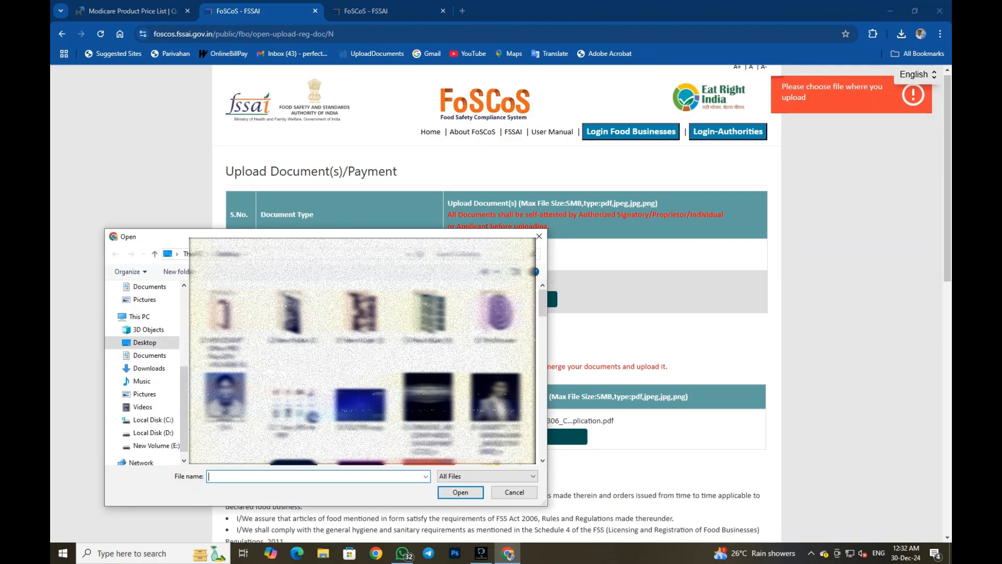
{"action": "scroll", "coordinate": [360, 349], "scroll_direction": "down", "scroll_amount": 10}
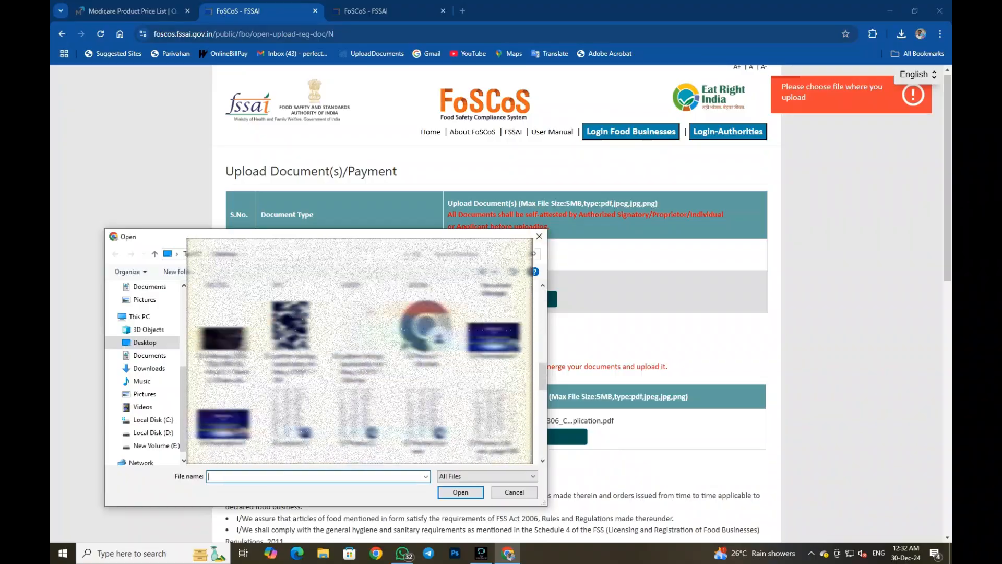
{"action": "left_click", "coordinate": [228, 360]}
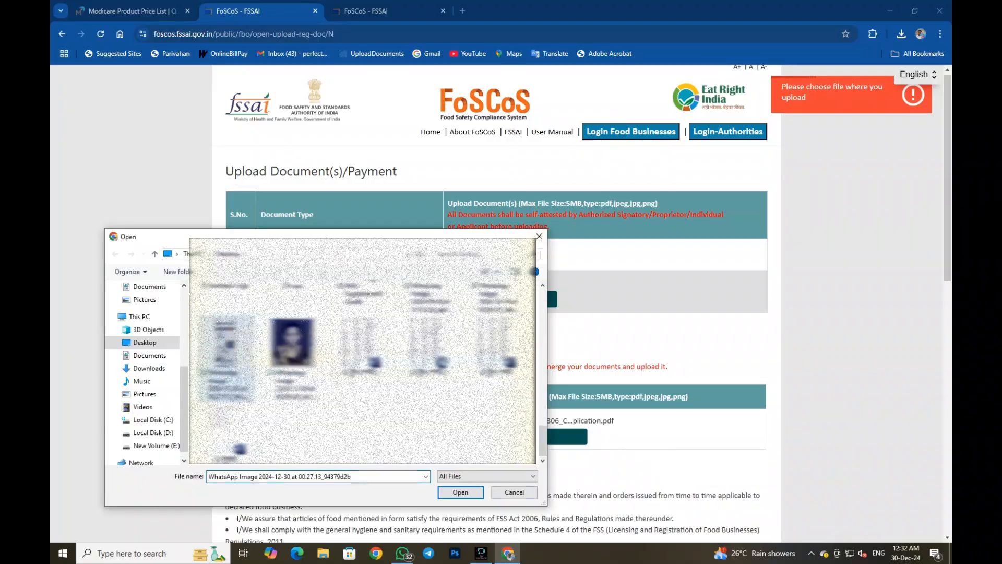
{"action": "left_click", "coordinate": [460, 492]}
{"action": "left_click", "coordinate": [378, 292]}
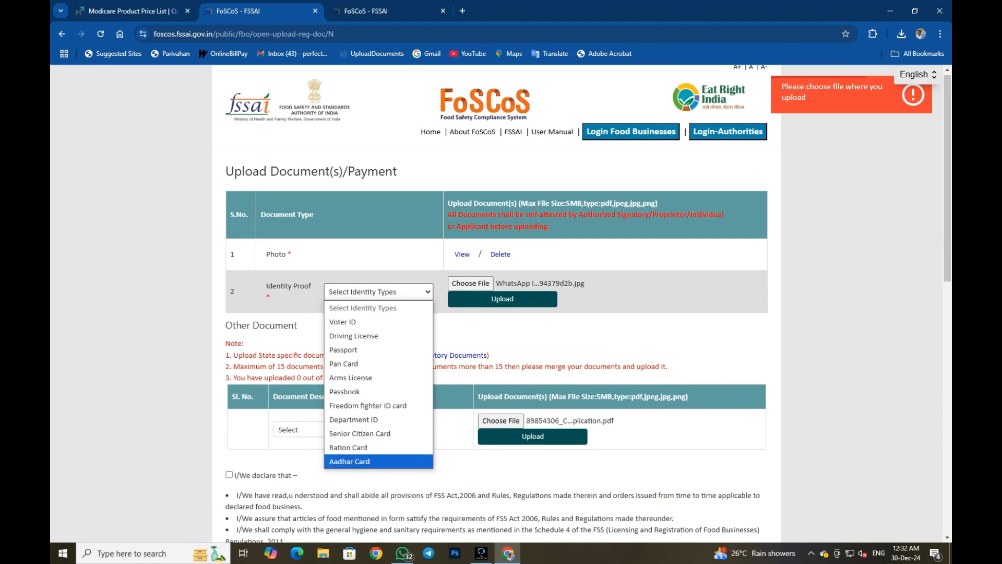
{"action": "left_click", "coordinate": [350, 461]}
{"action": "left_click", "coordinate": [503, 299]}
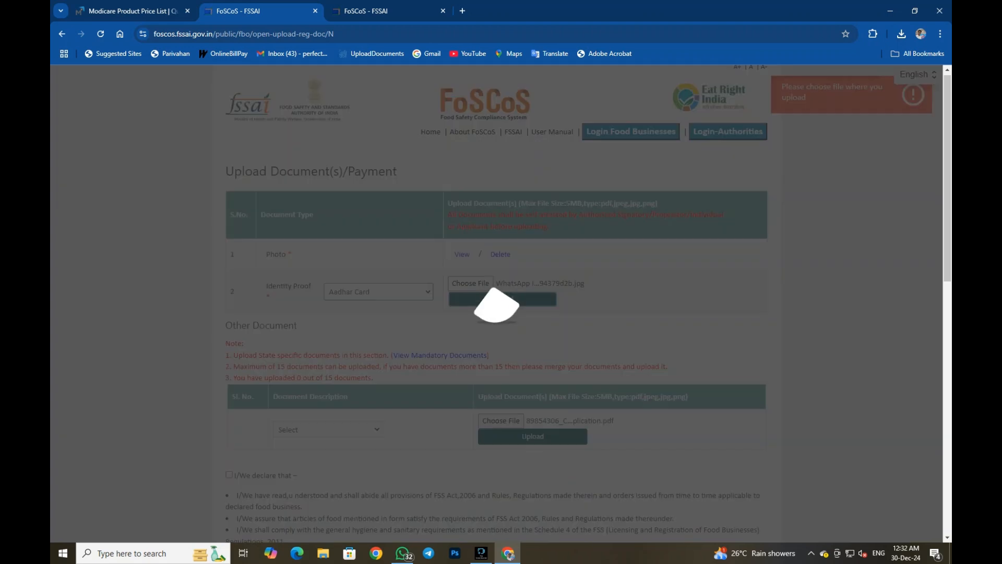
Step: Upload the consultant application PDF as a Copy of agreement document
{"action": "scroll", "coordinate": [502, 313], "scroll_direction": "down", "scroll_amount": 2}
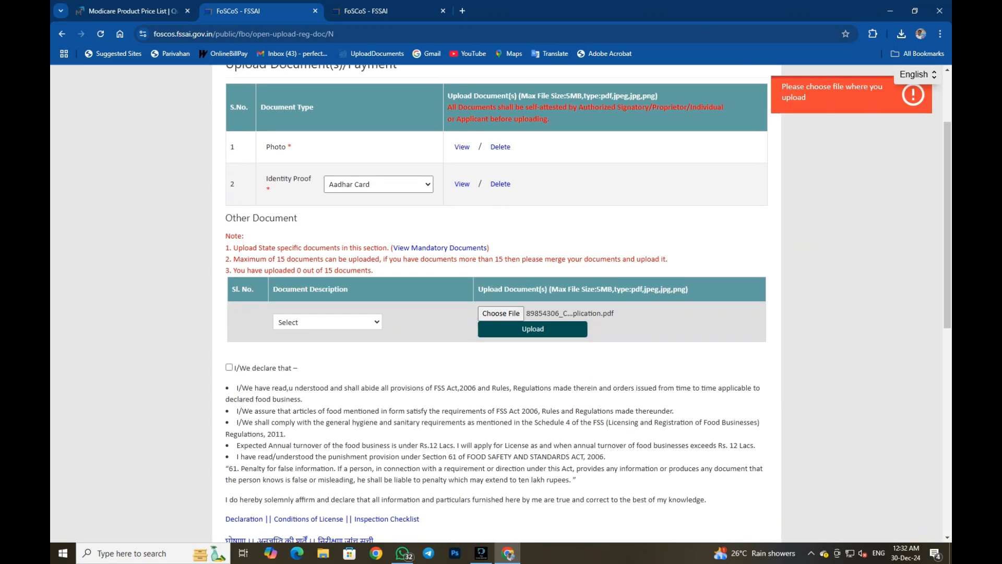
{"action": "left_click", "coordinate": [327, 322]}
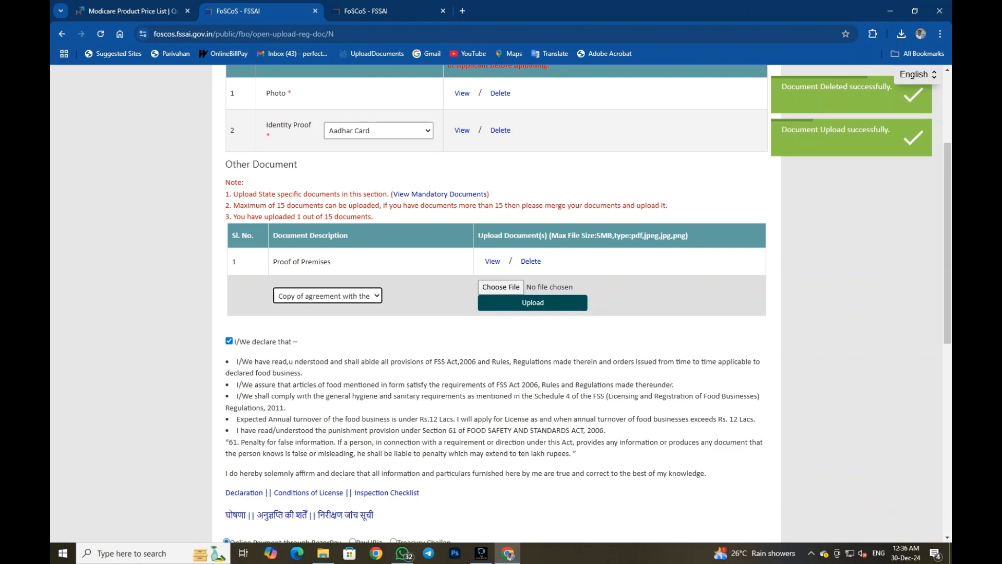
{"action": "left_click", "coordinate": [327, 295]}
{"action": "left_click", "coordinate": [356, 394]}
{"action": "left_click", "coordinate": [501, 287]}
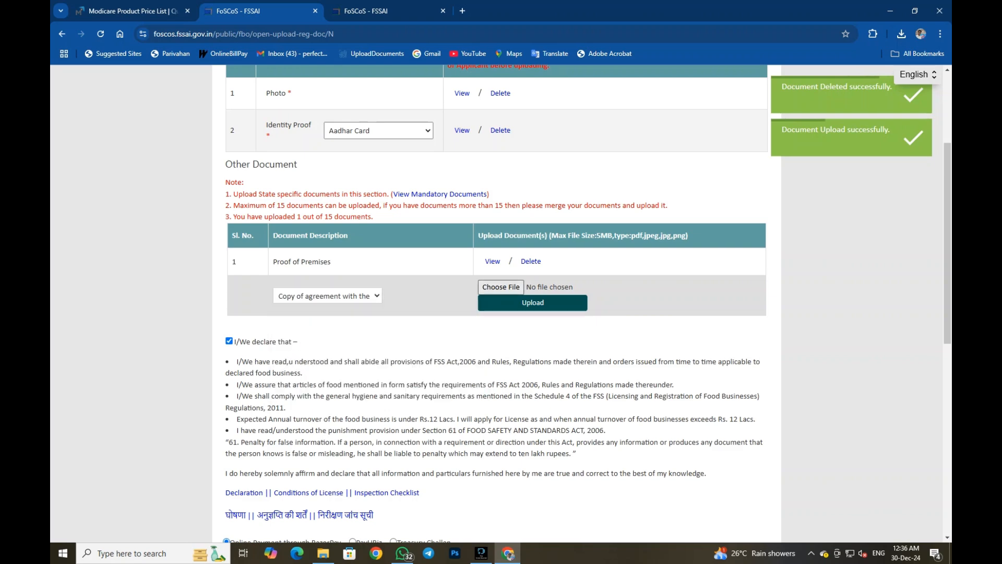
{"action": "left_click", "coordinate": [176, 411]}
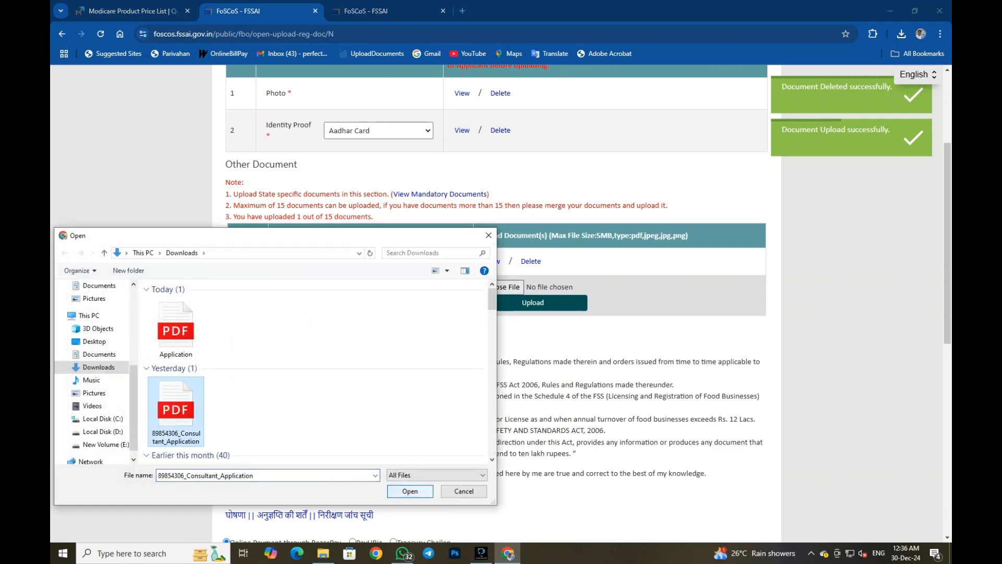
{"action": "left_click", "coordinate": [409, 491]}
{"action": "left_click", "coordinate": [533, 302]}
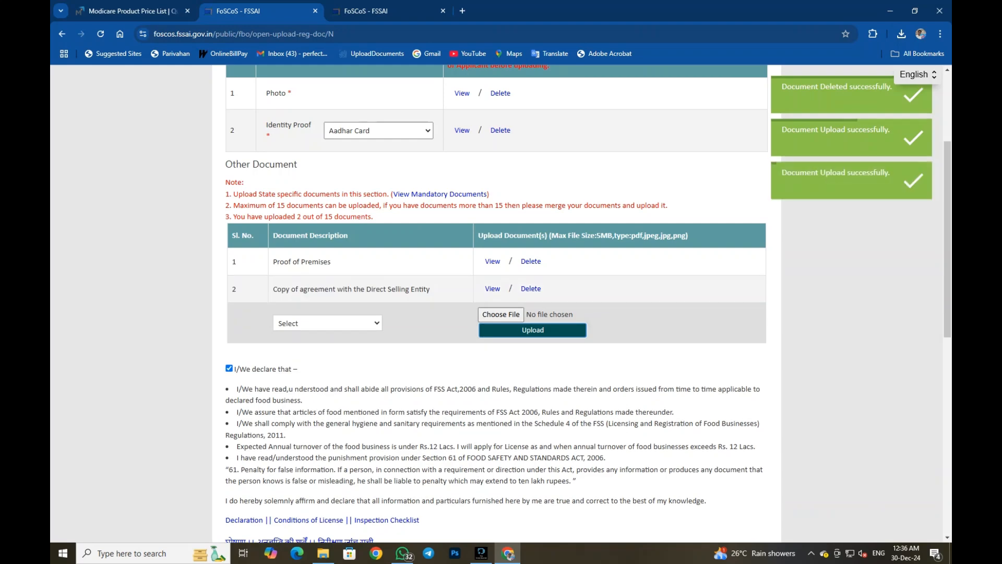
{"action": "scroll", "coordinate": [496, 313], "scroll_direction": "down", "scroll_amount": 7}
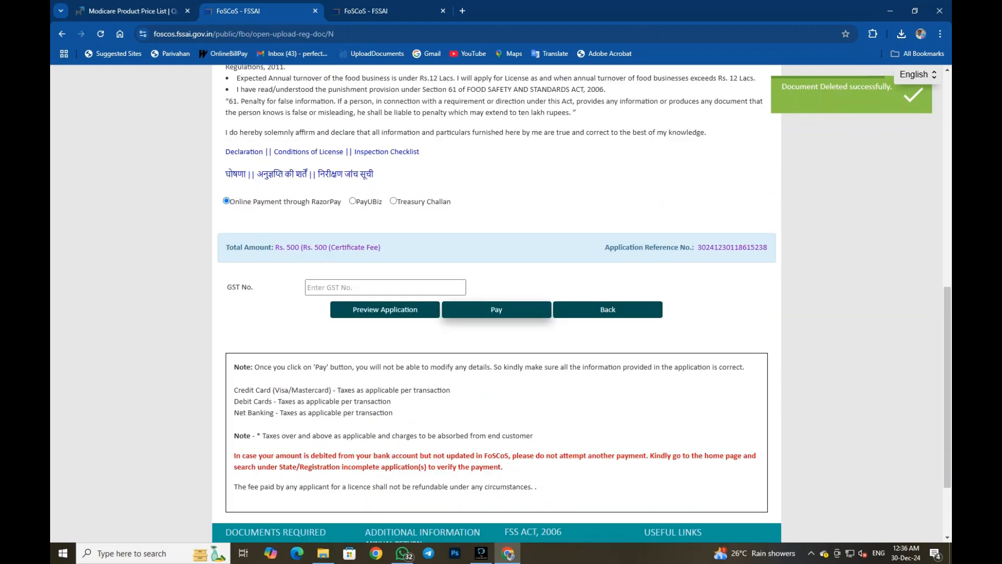
Step: Cancel the e-Sign prompt and switch the payment method to PayUBiz
{"action": "left_click", "coordinate": [497, 310]}
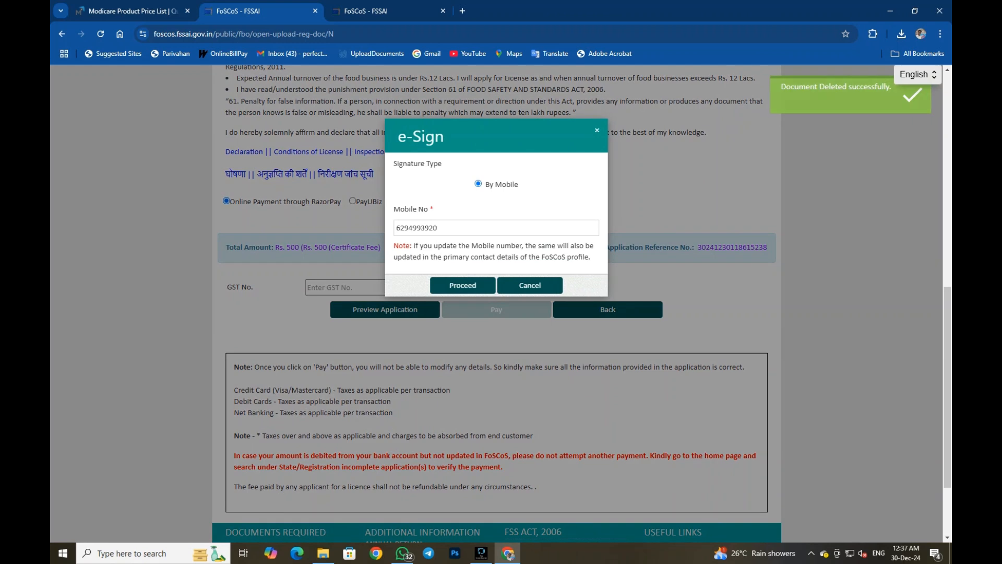
{"action": "left_click", "coordinate": [530, 286]}
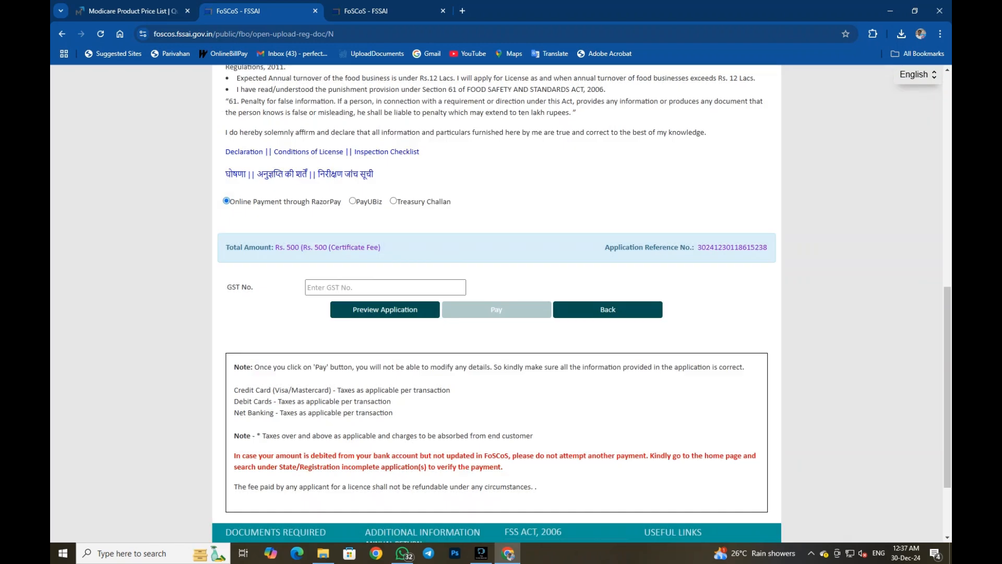
{"action": "left_click", "coordinate": [352, 201]}
{"action": "scroll", "coordinate": [496, 303], "scroll_direction": "up", "scroll_amount": 2}
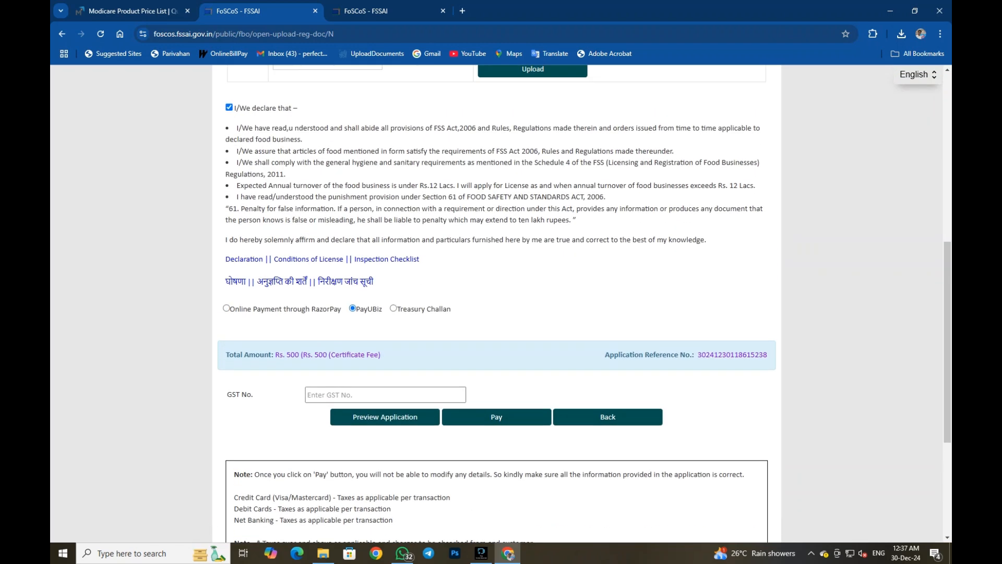
Step: Pay via PayUBiz, e-signing the application with the received OTP
{"action": "left_click", "coordinate": [496, 416]}
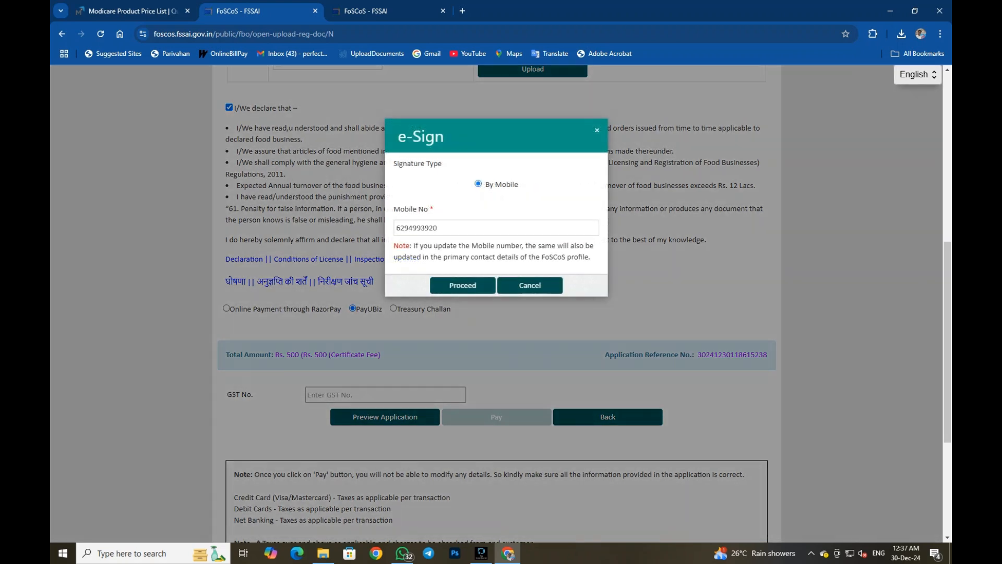
{"action": "left_click", "coordinate": [462, 285]}
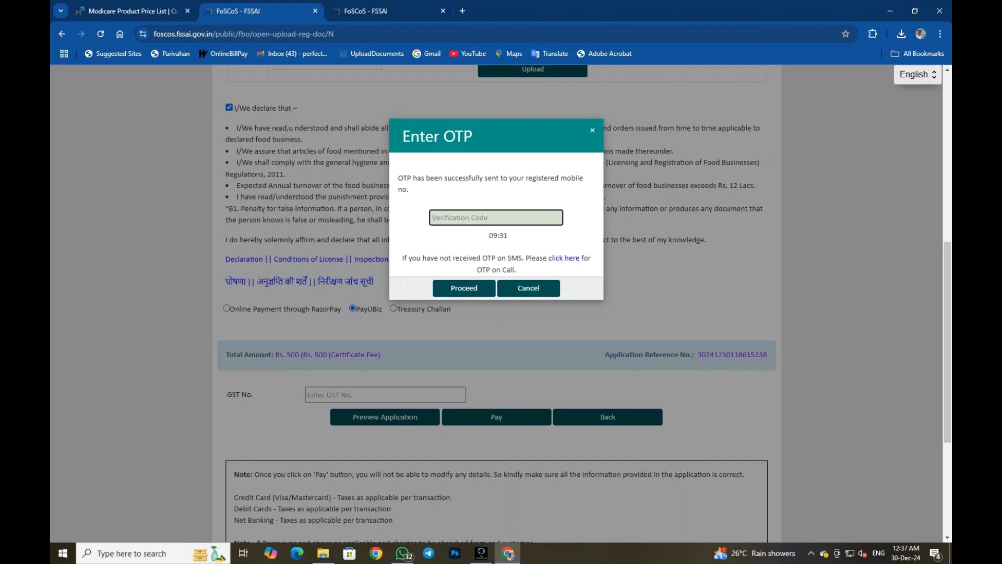
{"action": "left_click", "coordinate": [464, 287]}
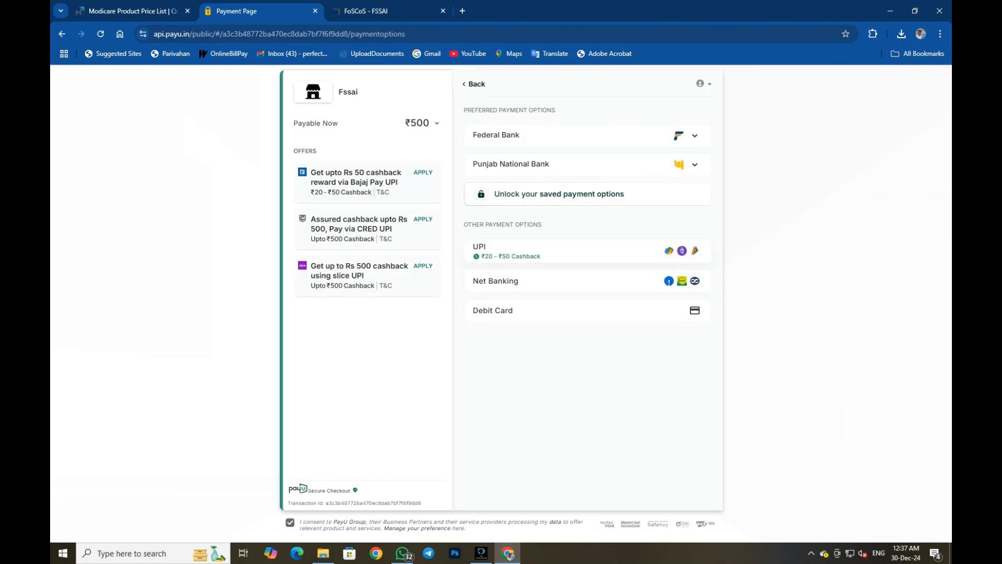
Step: Pay the ₹500 fee by UPI through a Google Pay QR code
{"action": "left_click", "coordinate": [572, 253]}
{"action": "left_click", "coordinate": [585, 259]}
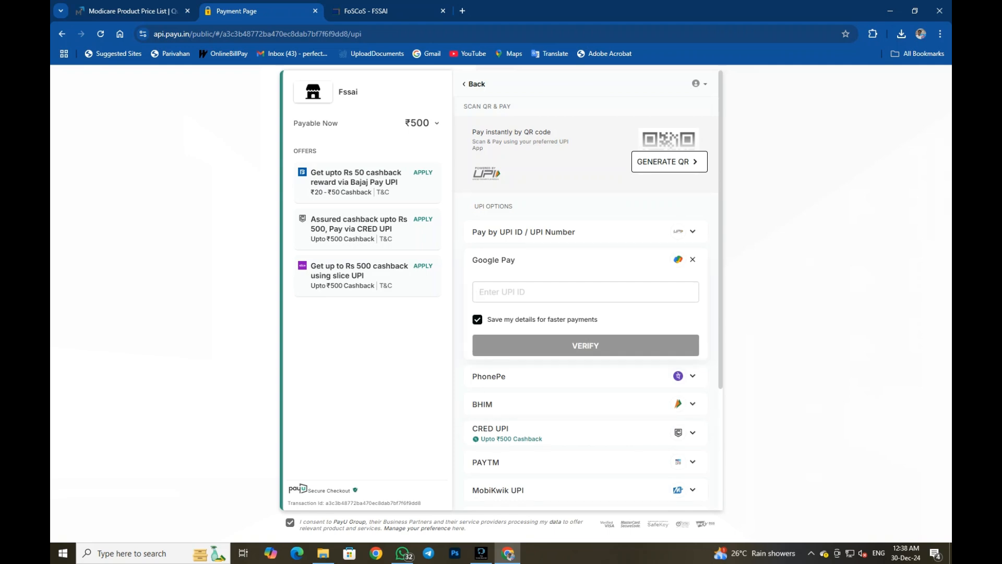
{"action": "left_click", "coordinate": [669, 161]}
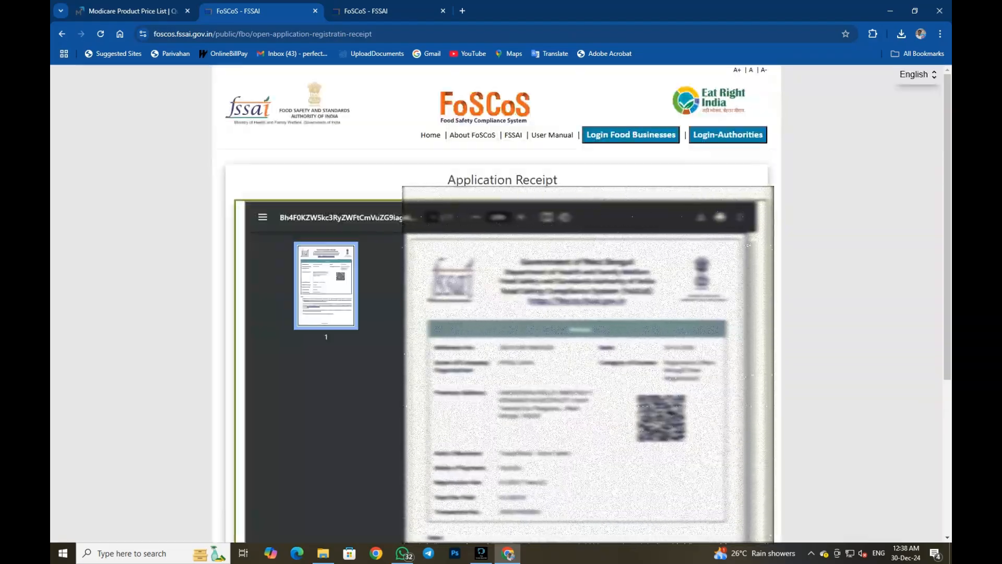
Step: Save the application receipt as download.pdf in Downloads and return to the Modicare tab
{"action": "left_click", "coordinate": [703, 217]}
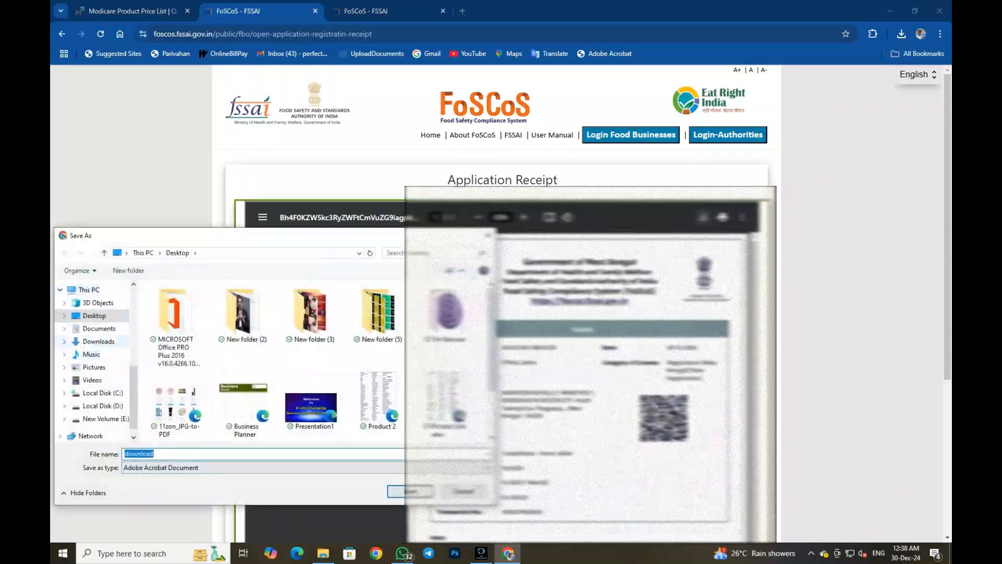
{"action": "left_click", "coordinate": [99, 342]}
{"action": "left_click", "coordinate": [410, 491]}
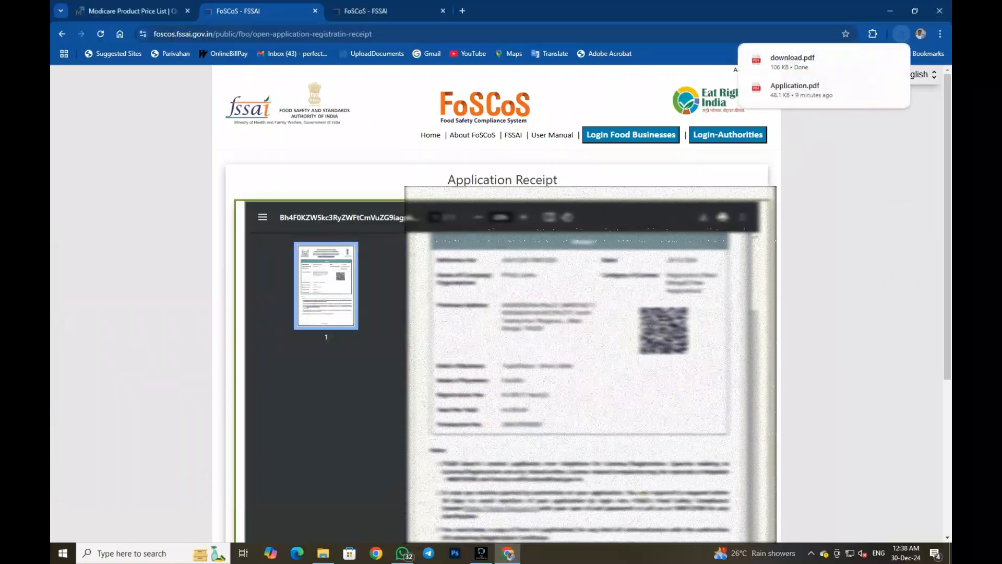
{"action": "scroll", "coordinate": [501, 302], "scroll_direction": "down", "scroll_amount": 3}
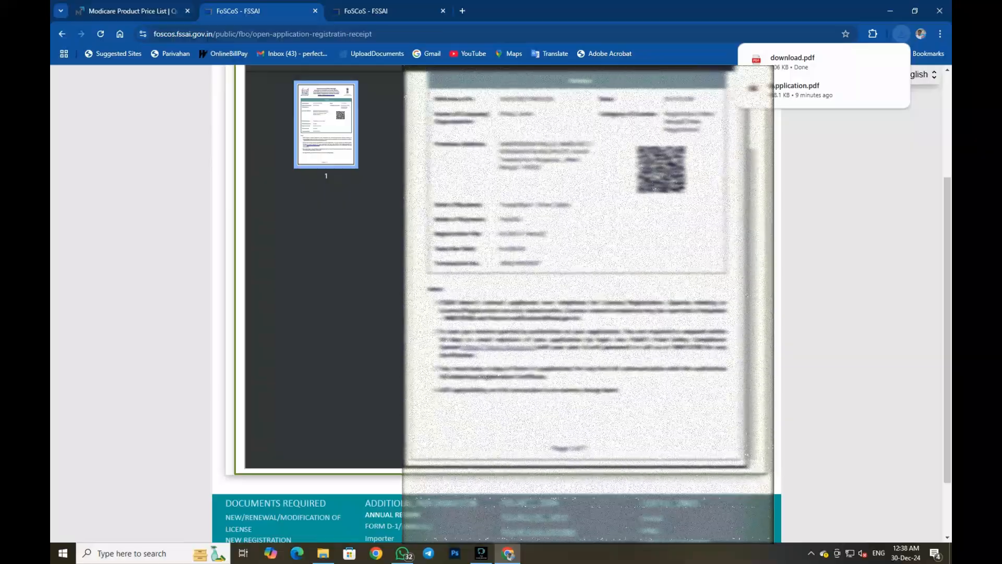
{"action": "left_click", "coordinate": [133, 11]}
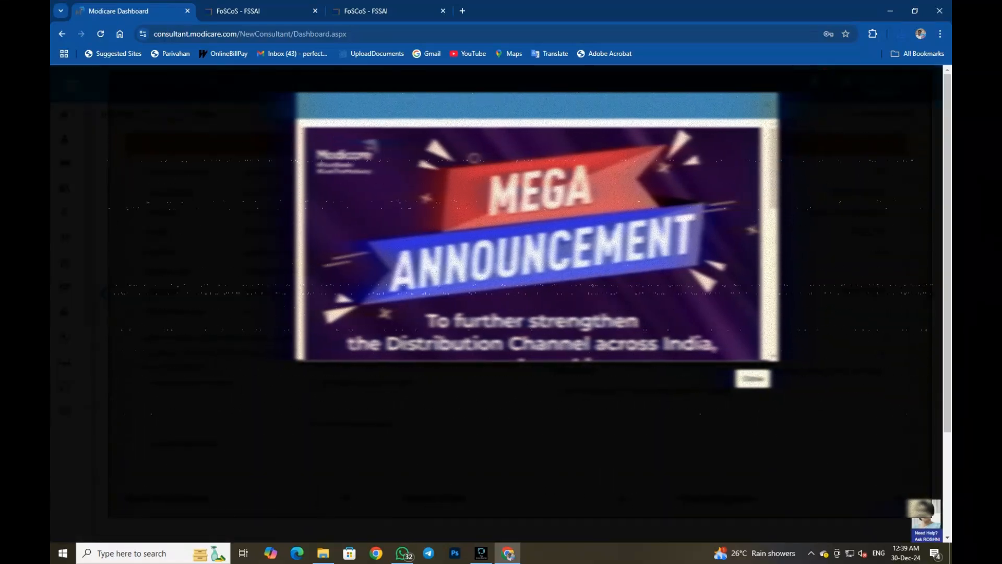
Step: Dismiss both announcement pop-ups and go to Profile > Update FSSAI in the menu
{"action": "left_click", "coordinate": [754, 379]}
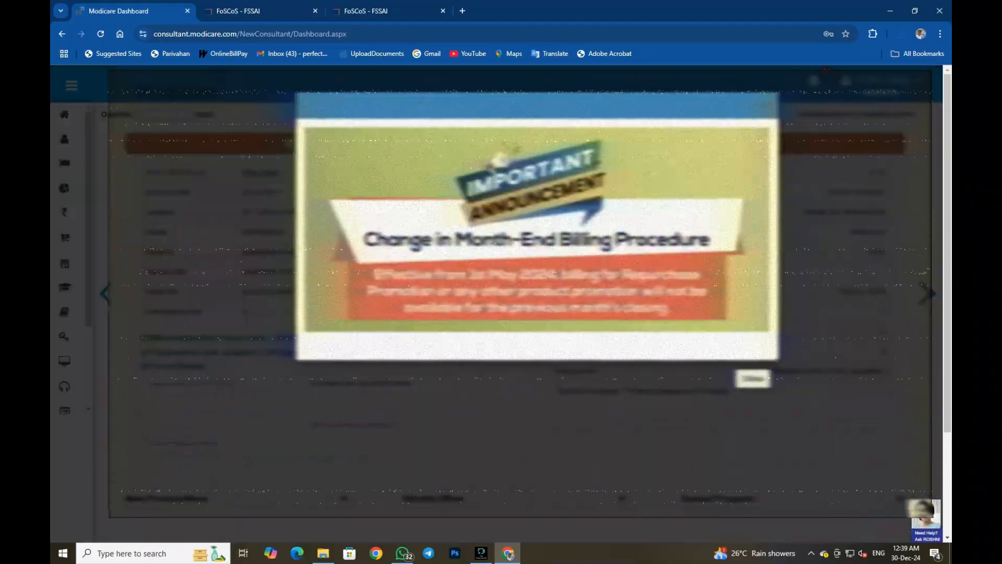
{"action": "left_click", "coordinate": [755, 379]}
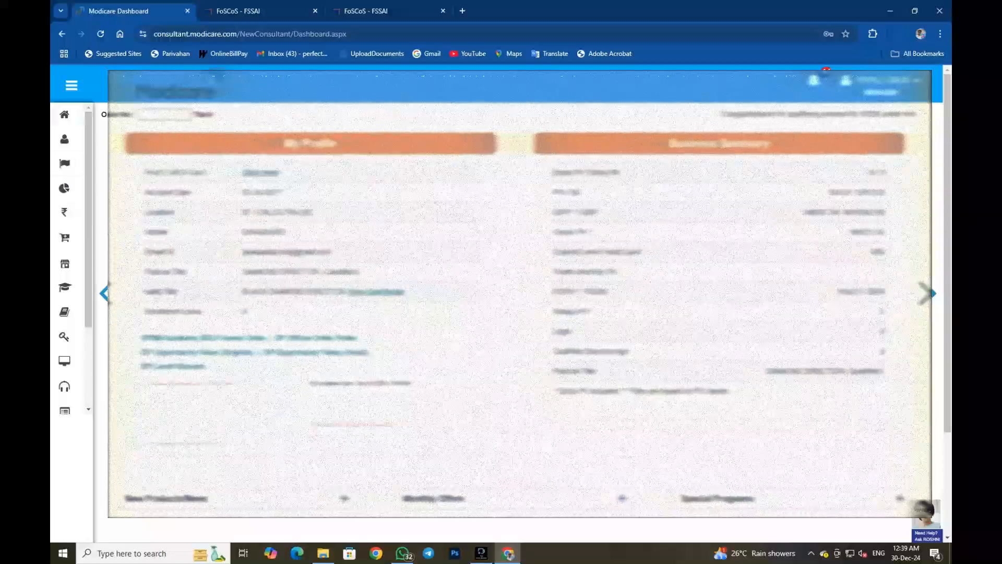
{"action": "left_click", "coordinate": [71, 87]}
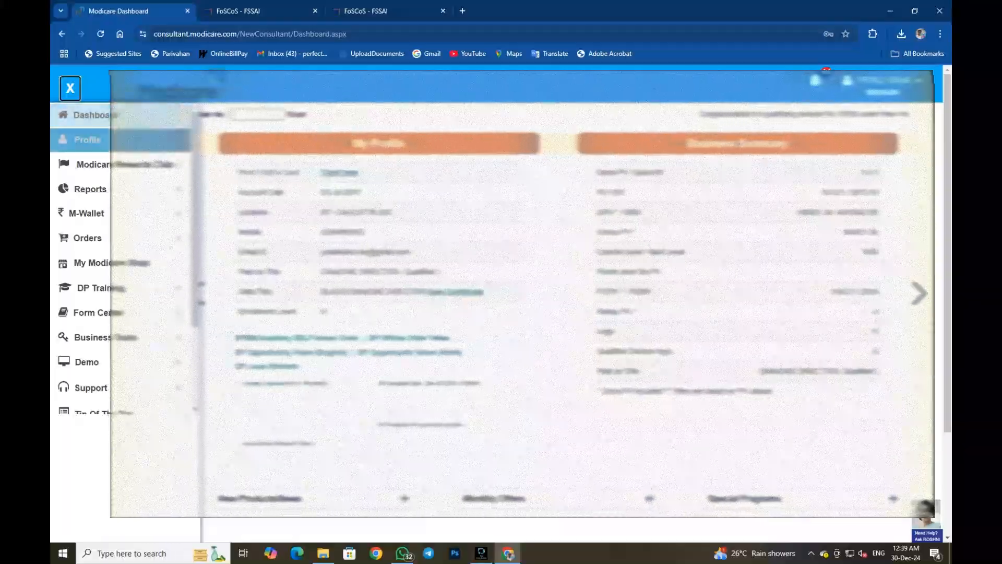
{"action": "left_click", "coordinate": [84, 139]}
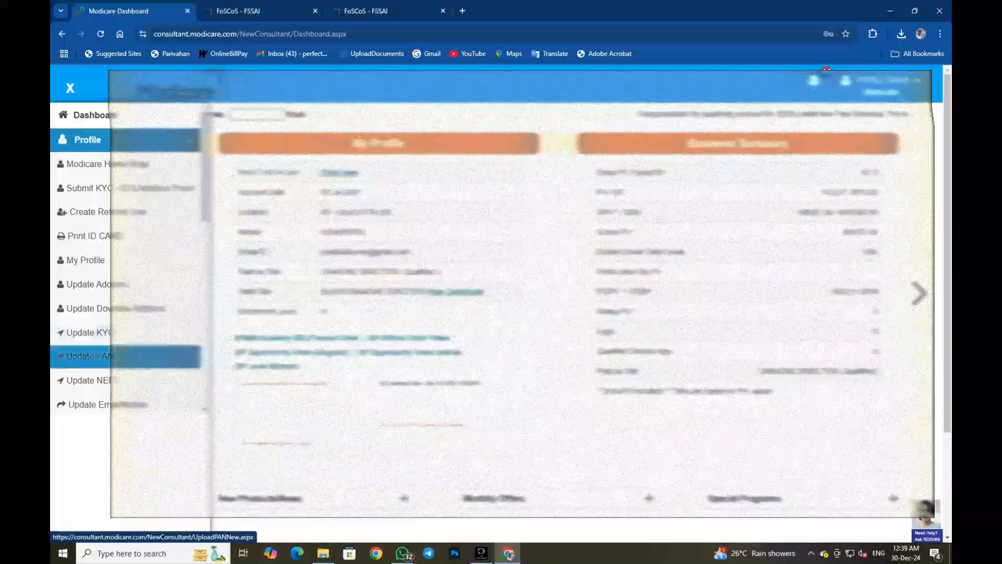
{"action": "scroll", "coordinate": [84, 350], "scroll_direction": "down", "scroll_amount": 3}
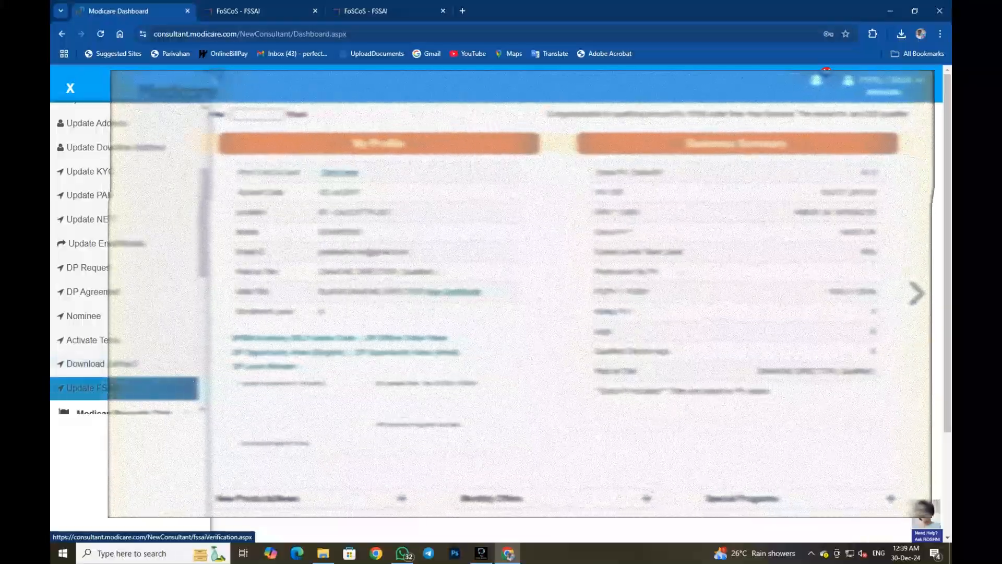
{"action": "left_click", "coordinate": [83, 388]}
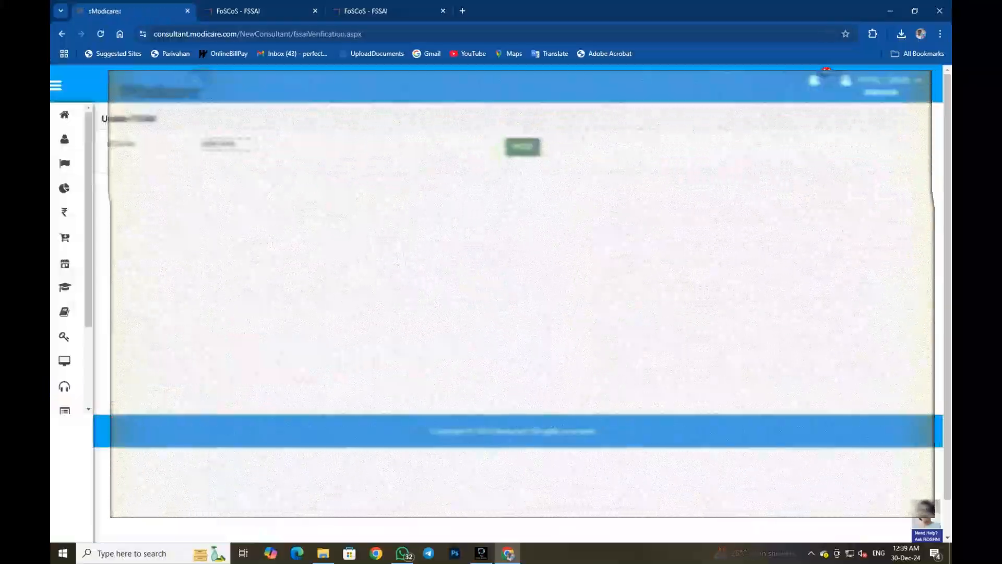